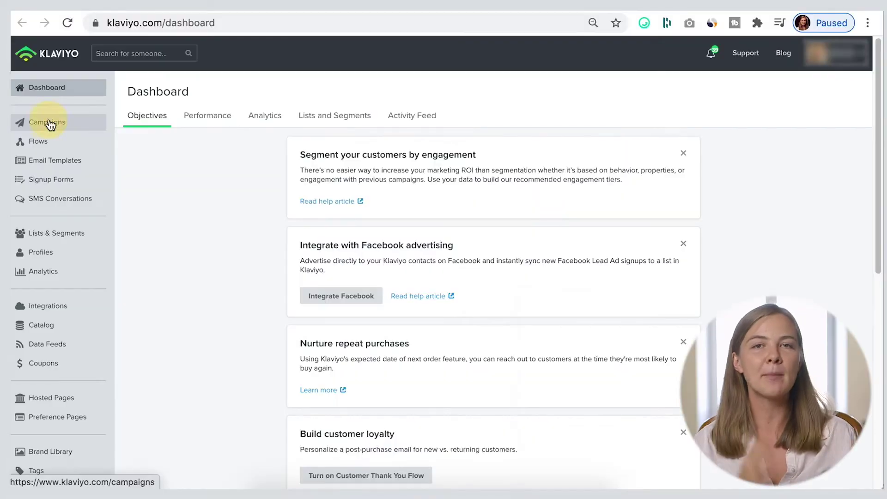
# Create a new email campaign and name it Labor Day Sale
pyautogui.click(70, 124)
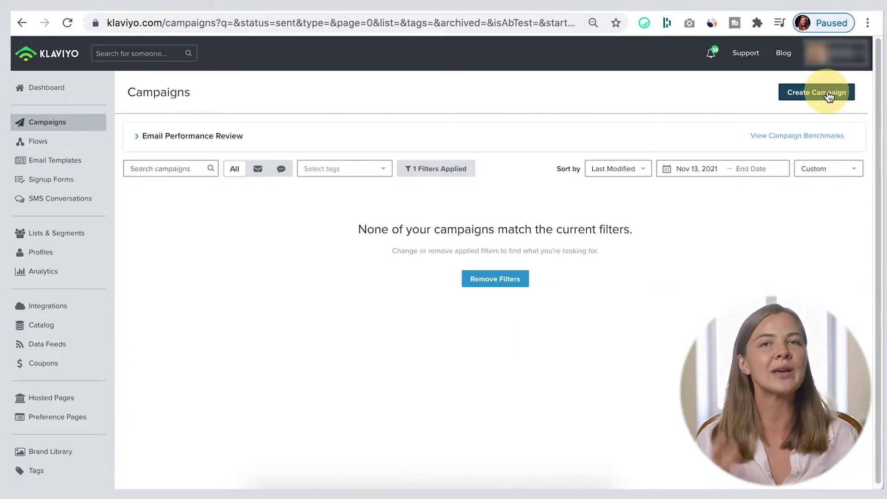
pyautogui.click(835, 93)
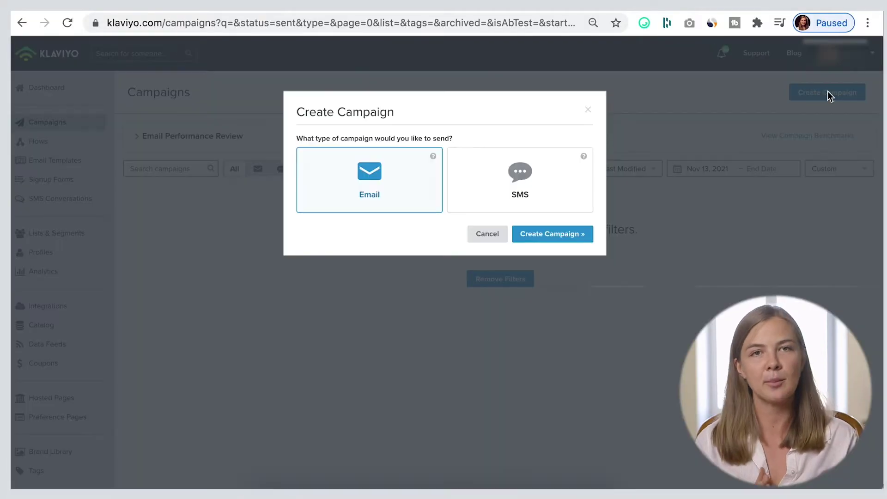
pyautogui.click(543, 239)
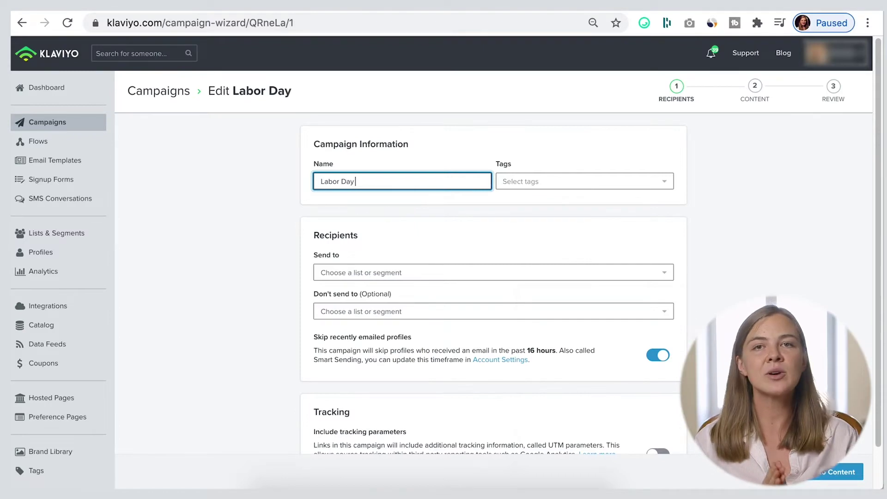
pyautogui.click(753, 244)
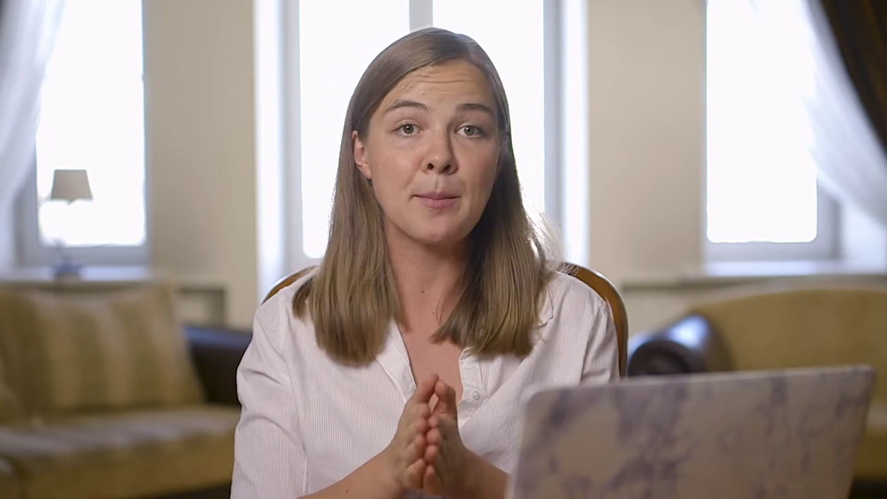
# Set the campaign to send to the VIP Customers and 150 Days Engaged segments
pyautogui.click(362, 255)
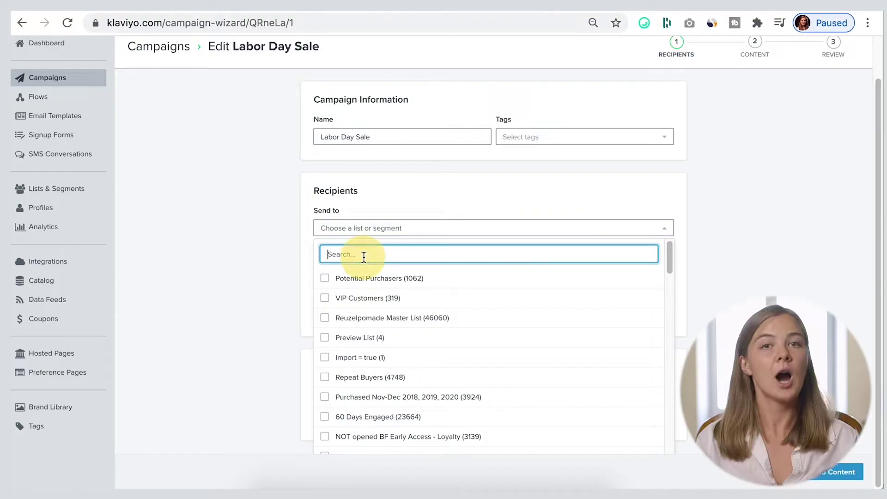
pyautogui.click(366, 299)
pyautogui.write('e')
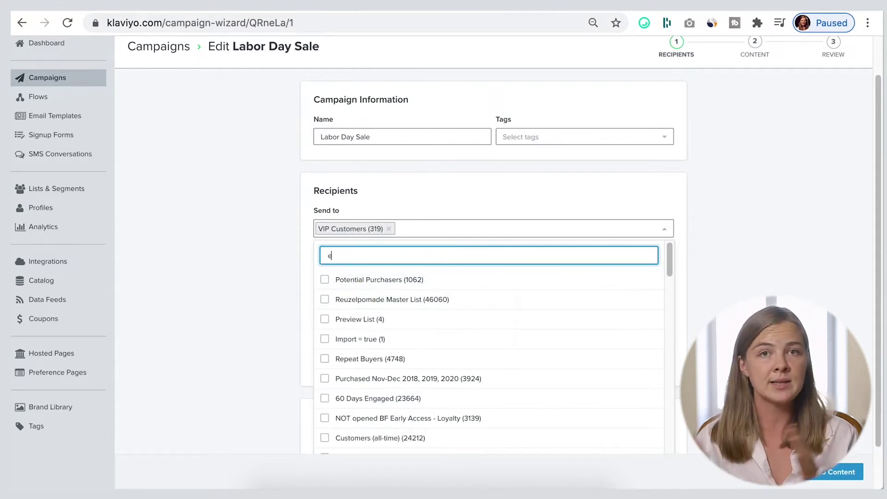
pyautogui.write('ngage')
pyautogui.click(383, 341)
pyautogui.click(738, 211)
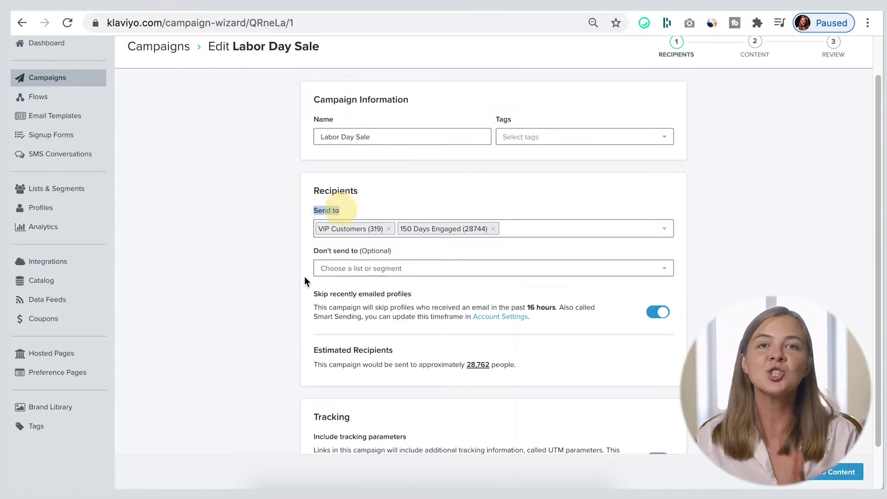
# Exclude the Unengaged 90 Days and Wholesalers and Distributors | L&C segments from the campaign's recipients
pyautogui.moveTo(315, 249); pyautogui.dragTo(396, 250)
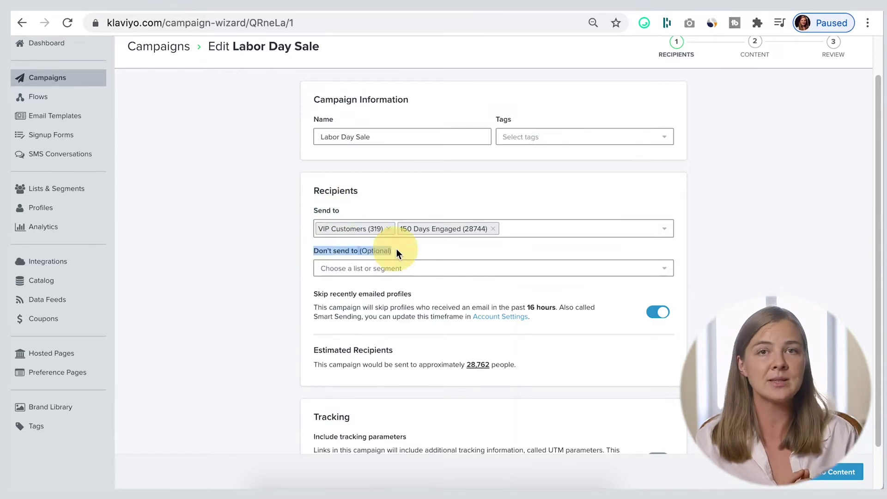
pyautogui.click(379, 273)
pyautogui.click(365, 296)
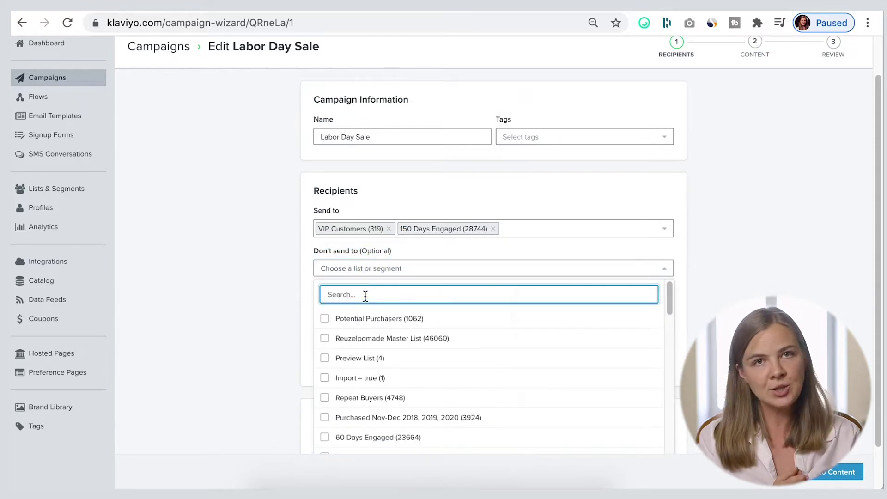
pyautogui.write('une')
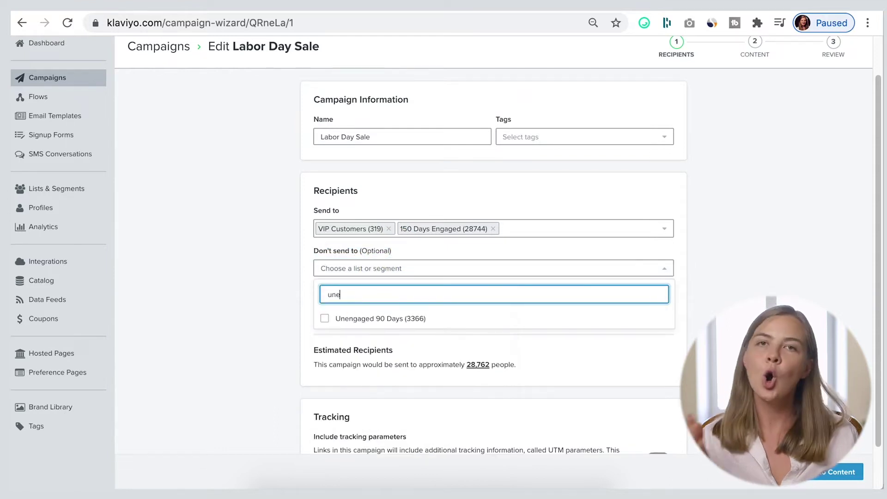
pyautogui.click(365, 318)
pyautogui.write('whol')
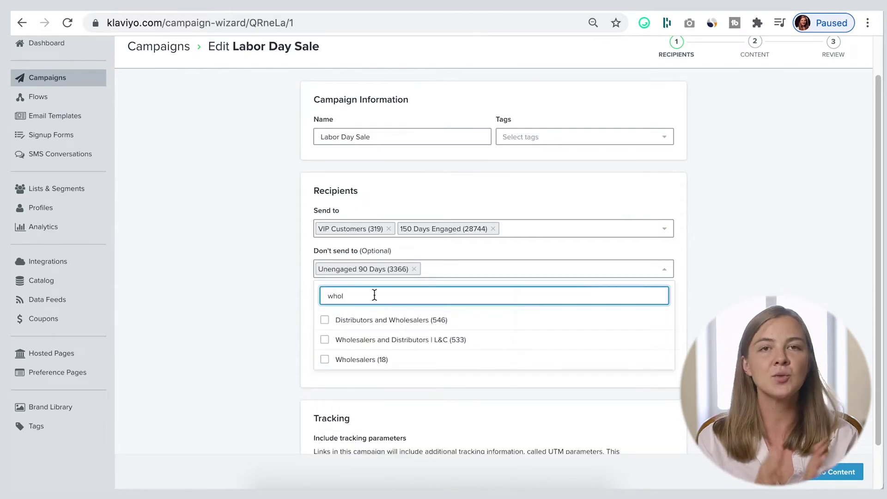
pyautogui.click(372, 341)
pyautogui.click(737, 238)
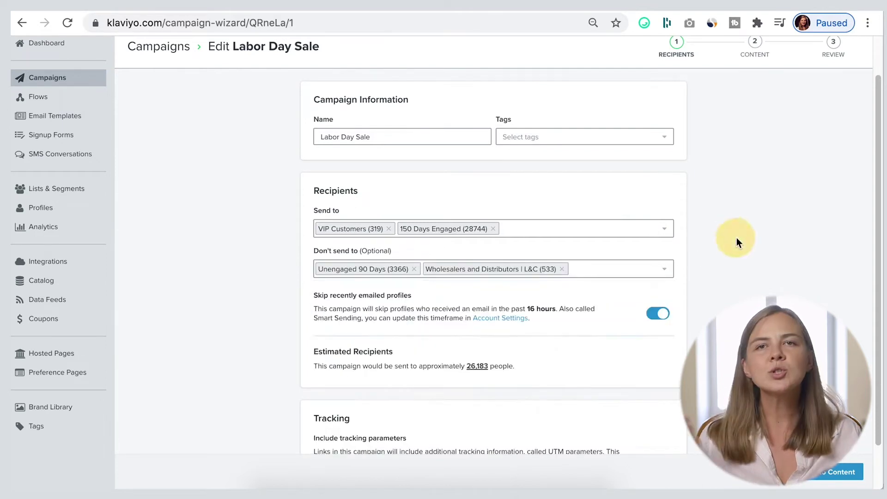
# Review the name and definition of the Opened or Clicked - 90 Days segment, then return to the campaign
pyautogui.click(628, 278)
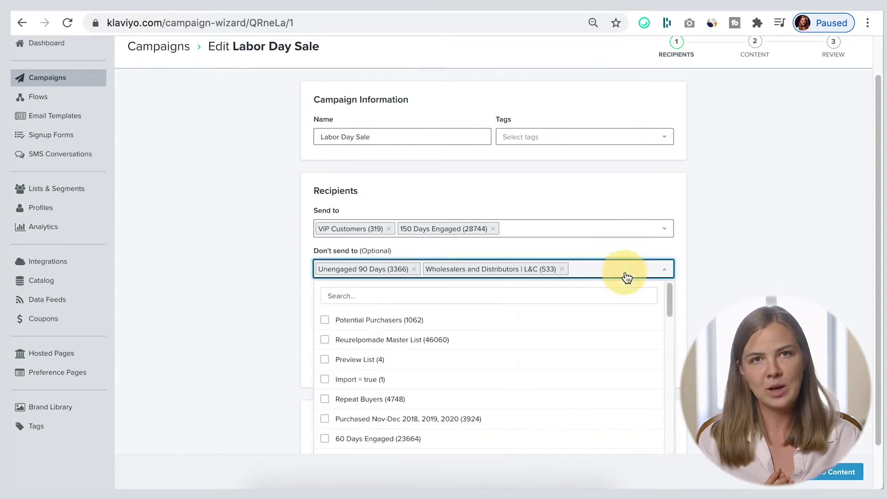
pyautogui.click(560, 229)
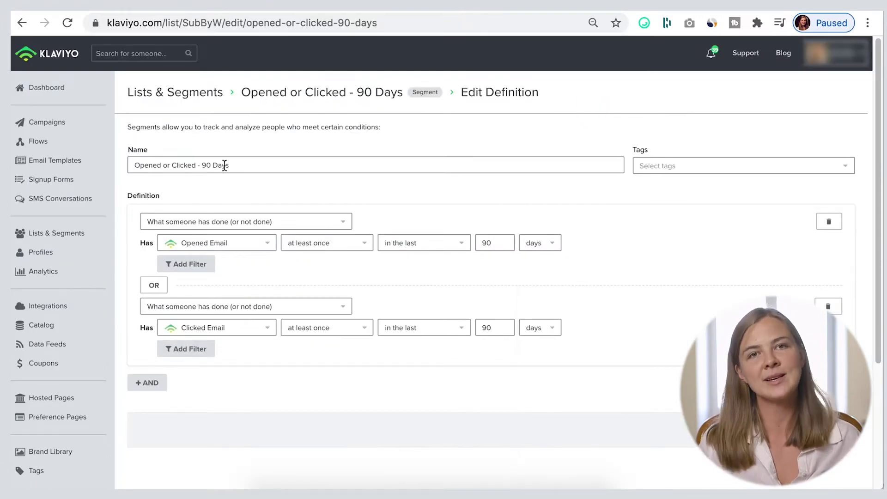
pyautogui.moveTo(249, 165); pyautogui.dragTo(137, 166)
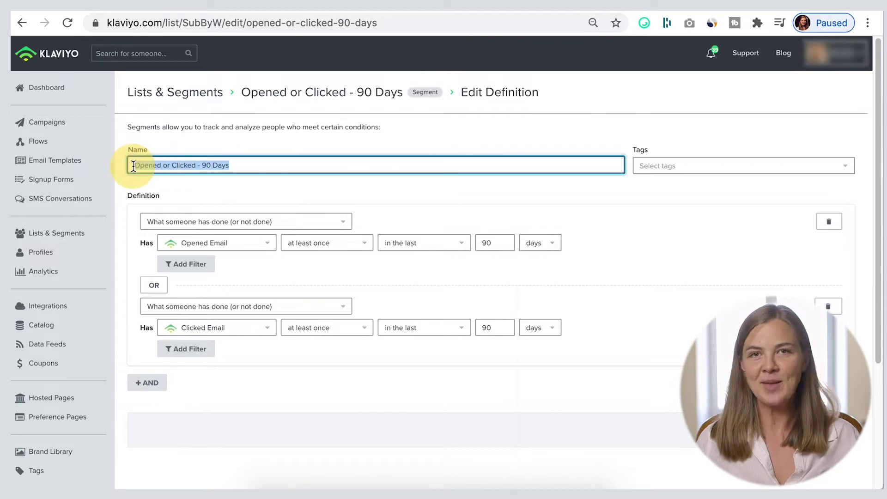
pyautogui.press('Return')
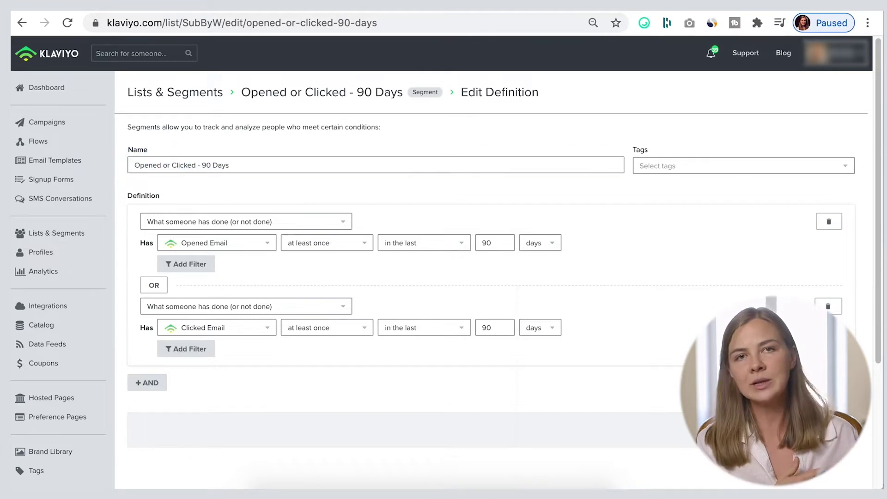
pyautogui.click(323, 10)
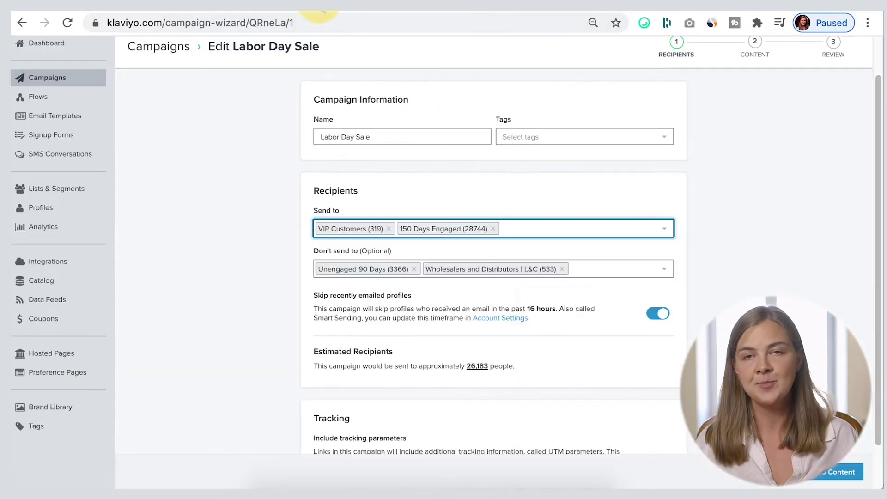
# Add the Opened or Clicked - 90 Days segment to the campaign's send list
pyautogui.click(529, 231)
pyautogui.click(415, 258)
pyautogui.write('opene')
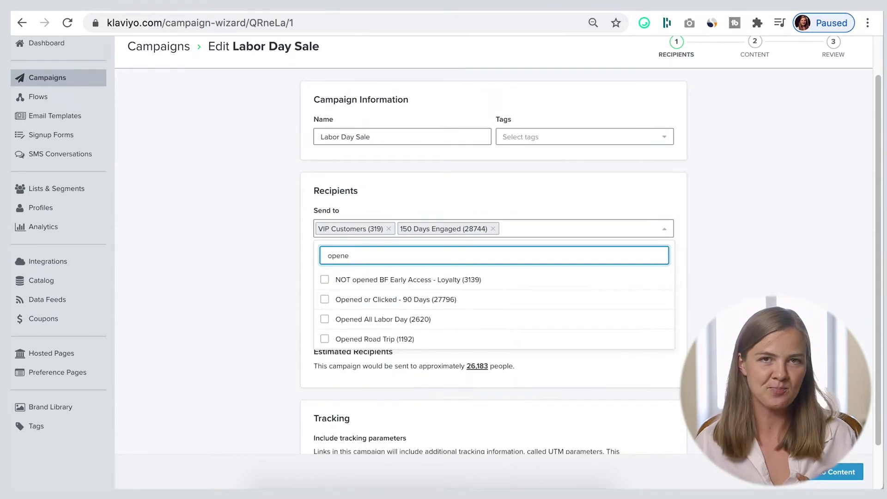
pyautogui.click(410, 303)
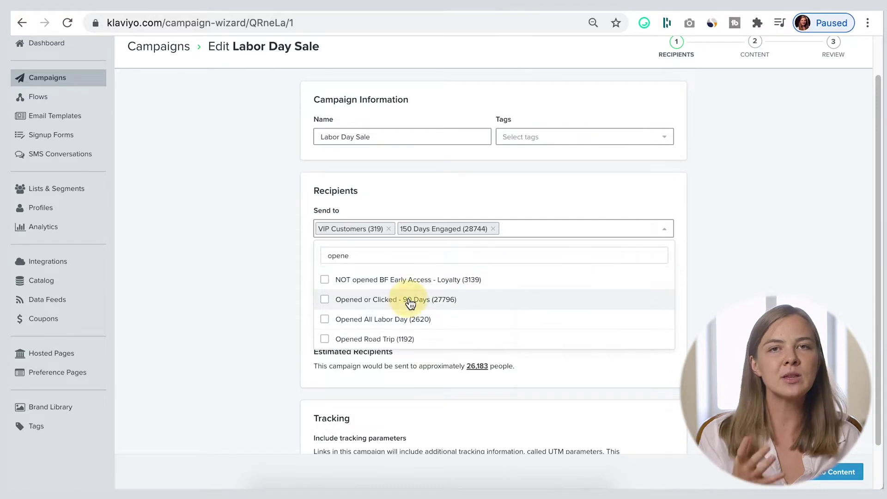
pyautogui.click(731, 212)
# Examine the setting for skipping recently emailed profiles and its Smart Sending timeframe
pyautogui.scroll(-1, 713, 244)
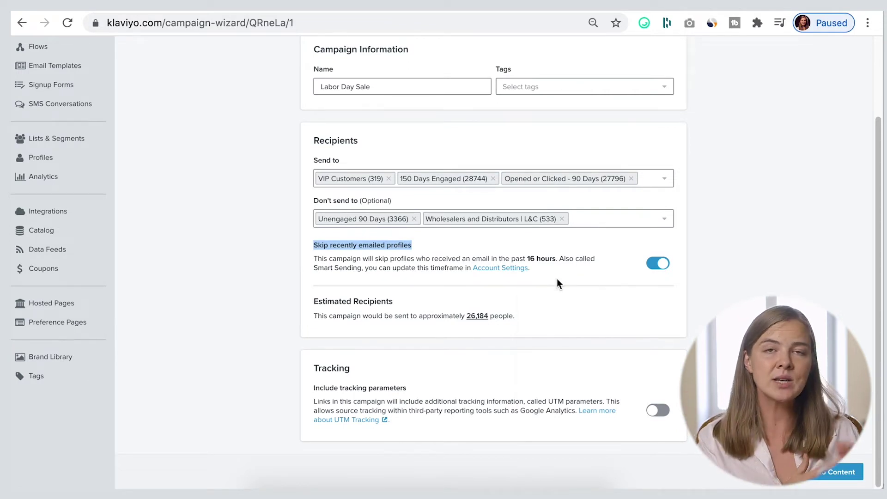
pyautogui.moveTo(555, 259); pyautogui.dragTo(527, 258)
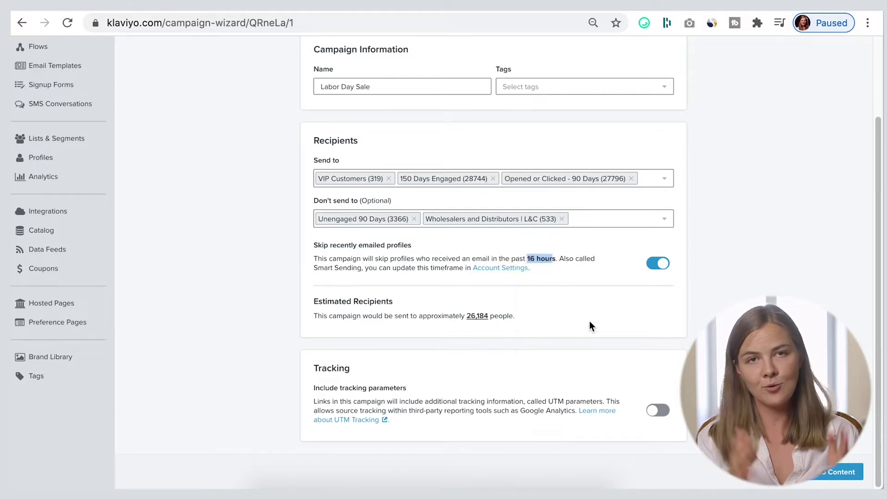
pyautogui.click(534, 281)
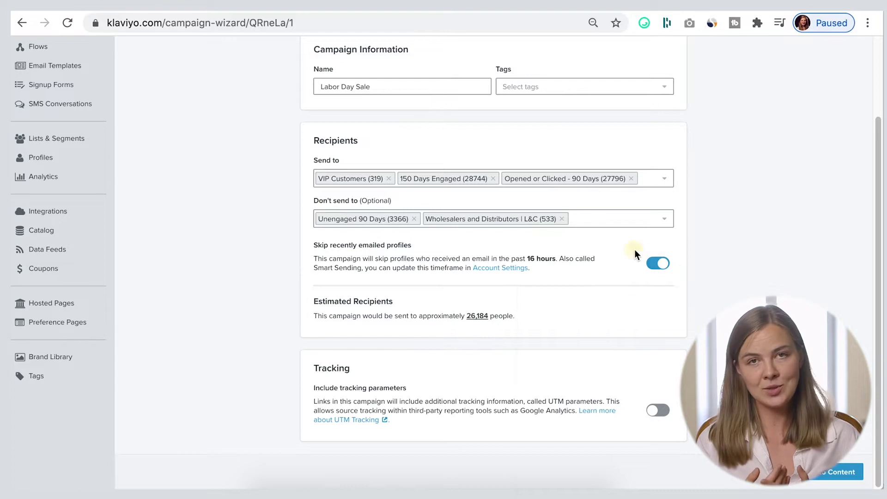
pyautogui.click(695, 280)
pyautogui.click(680, 262)
pyautogui.click(662, 249)
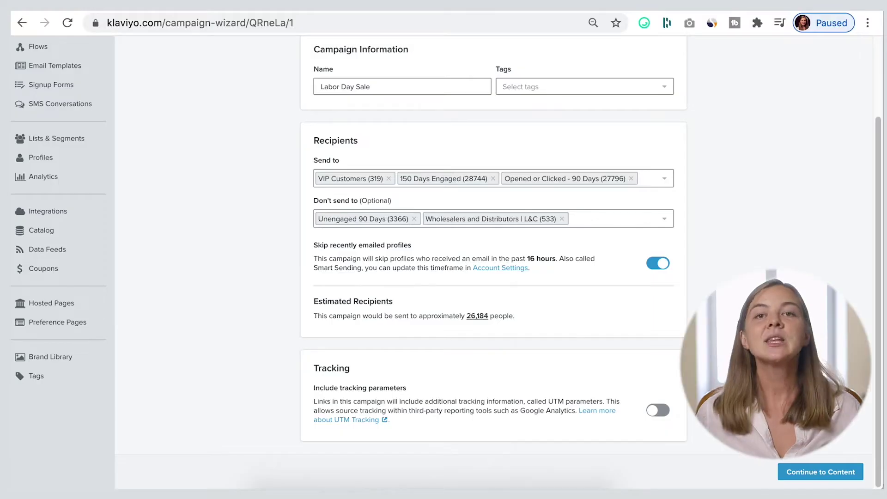
# Include tracking parameters in the campaign's links and proceed to the content stage
pyautogui.moveTo(314, 368); pyautogui.dragTo(365, 369)
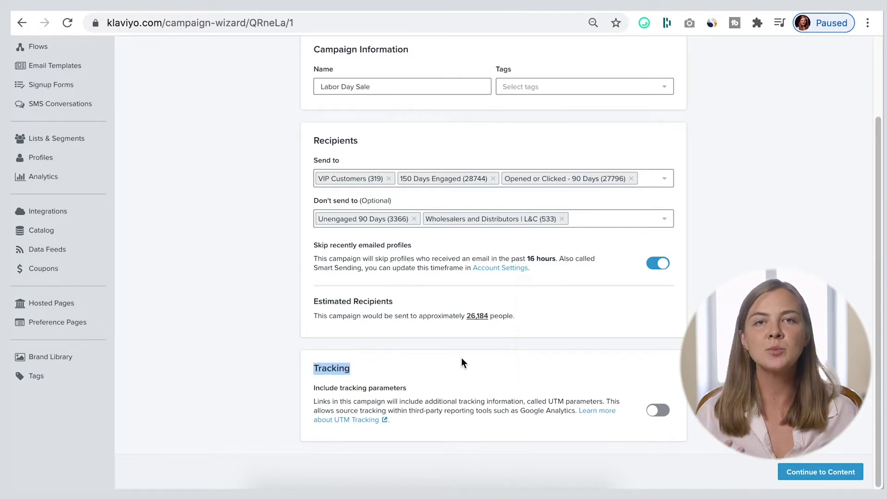
pyautogui.click(658, 410)
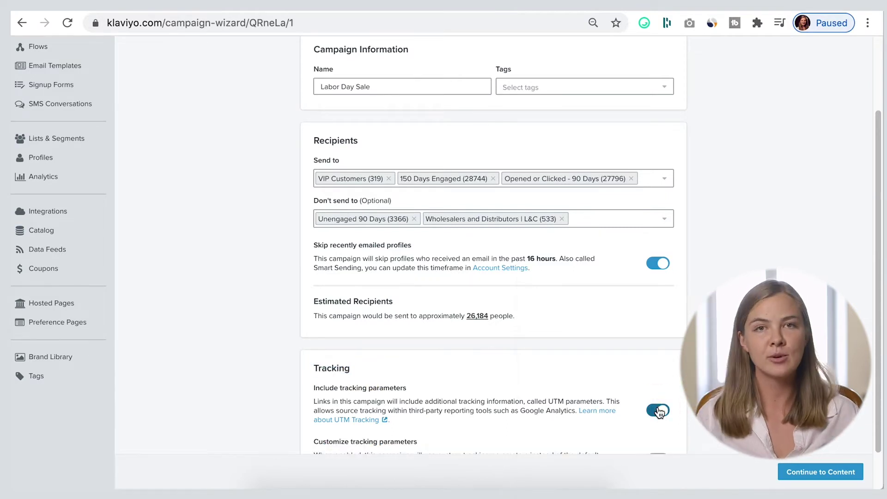
pyautogui.scroll(-1, 493, 250)
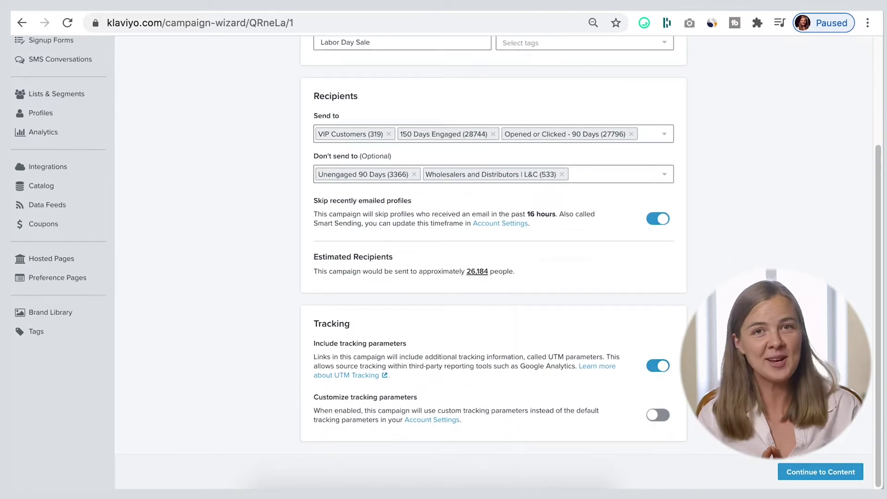
pyautogui.click(838, 473)
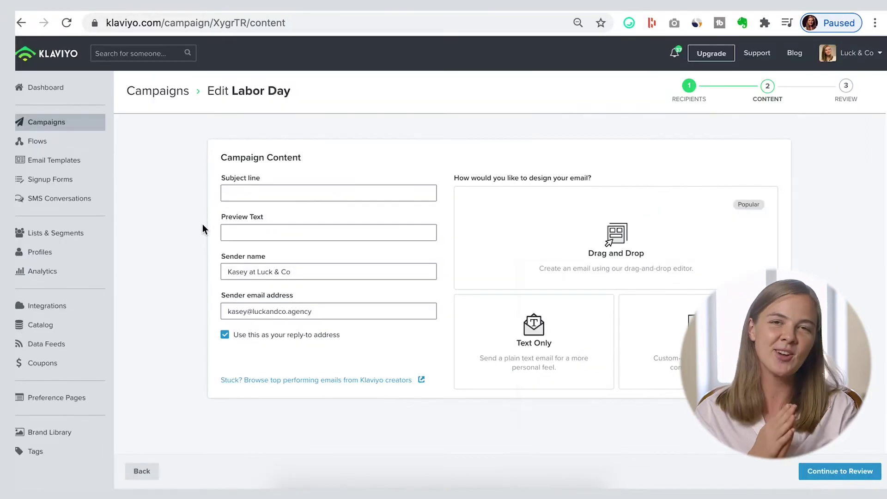
# Enter "It's HERE" as the subject line and "30% off everything >>>" as the preview text
pyautogui.click(230, 194)
pyautogui.write("It's HERE")
pyautogui.click(228, 232)
pyautogui.click(245, 221)
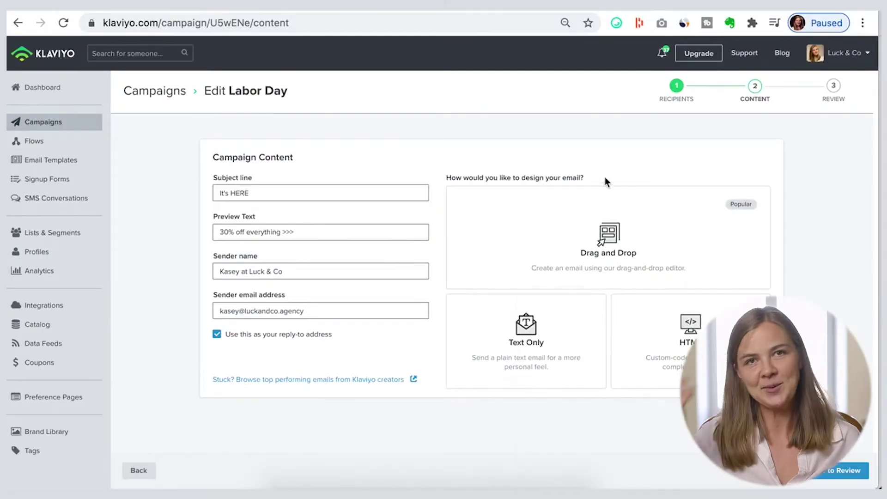
# Compare the Drag and Drop and Text Only options for designing the email
pyautogui.moveTo(584, 179); pyautogui.dragTo(521, 179)
pyautogui.click(797, 228)
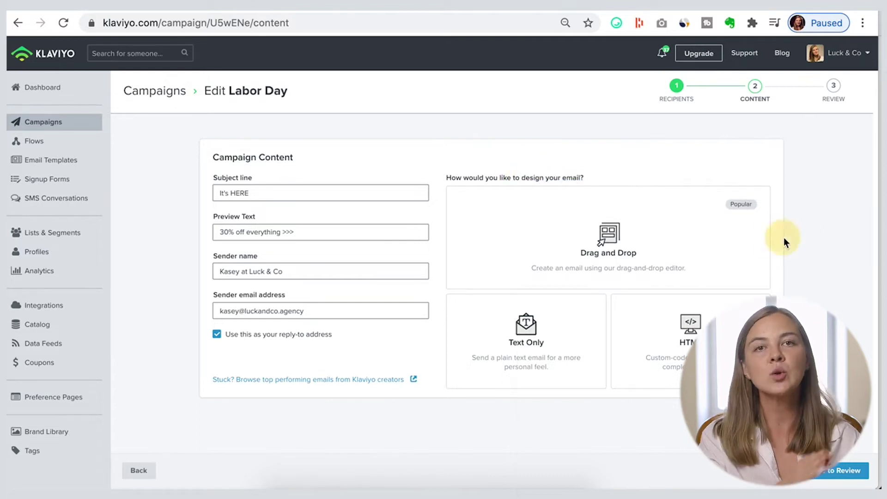
pyautogui.click(584, 239)
pyautogui.moveTo(633, 221); pyautogui.dragTo(590, 283)
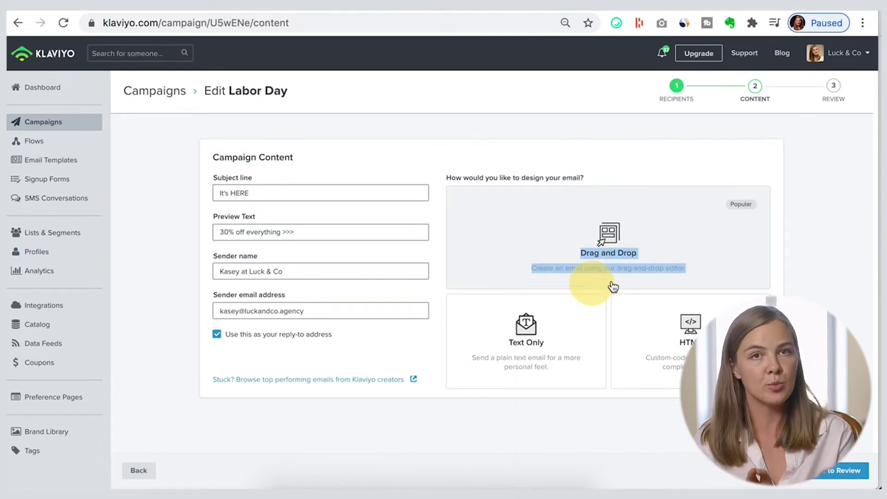
pyautogui.click(825, 251)
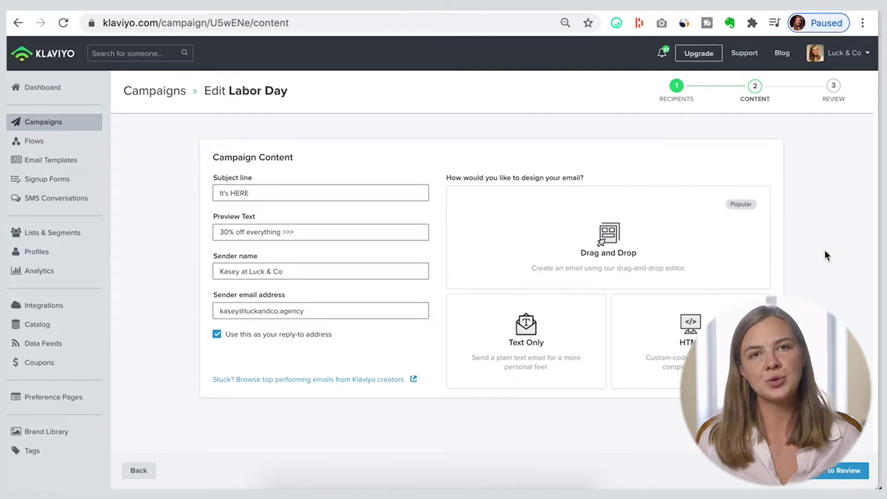
pyautogui.moveTo(550, 370); pyautogui.dragTo(505, 322)
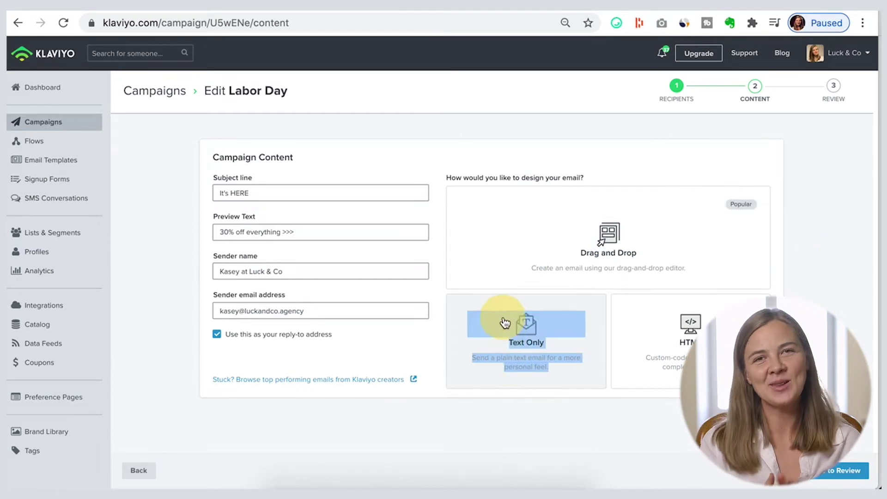
pyautogui.click(806, 275)
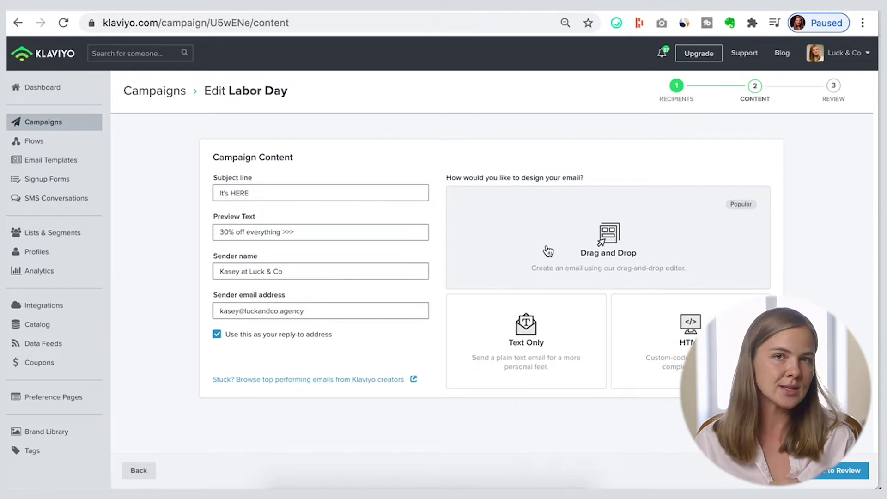
# Choose the Drag and Drop design option and display the Themed templates in the library
pyautogui.click(756, 263)
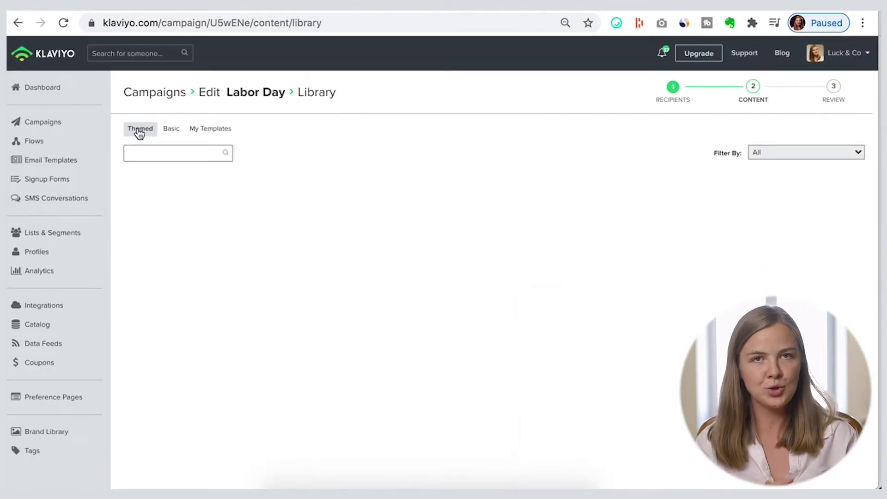
pyautogui.click(152, 129)
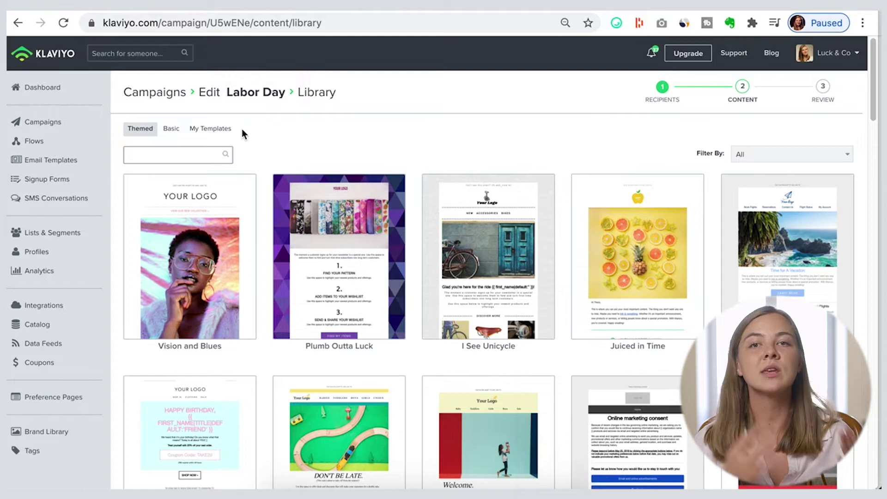
# Look through the designs in the Themed template library
pyautogui.click(139, 128)
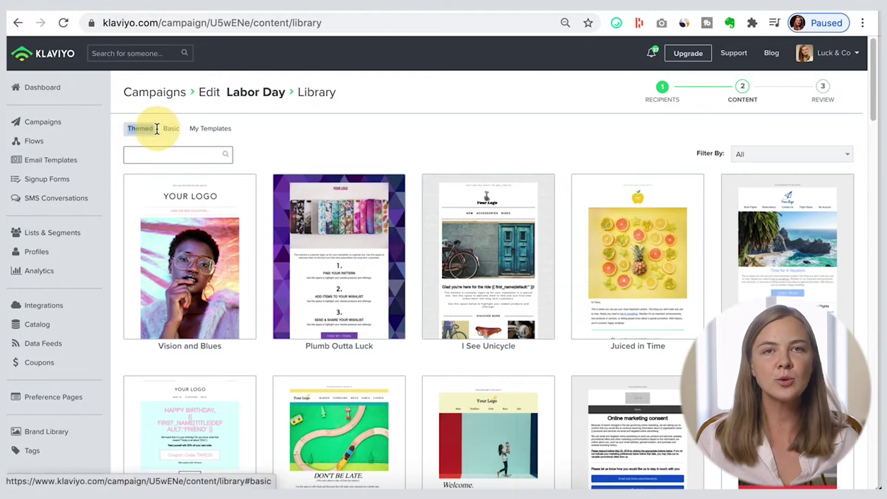
pyautogui.click(321, 114)
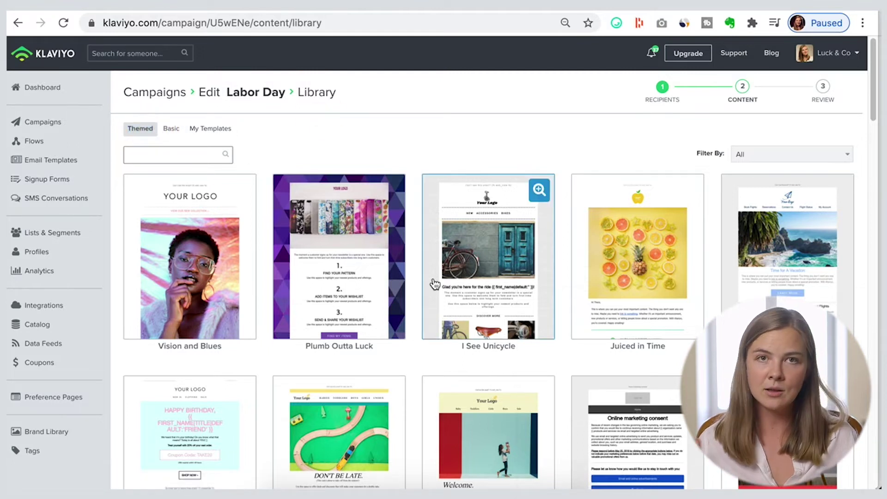
pyautogui.scroll(-15, 435, 283)
pyautogui.scroll(-15, 434, 283)
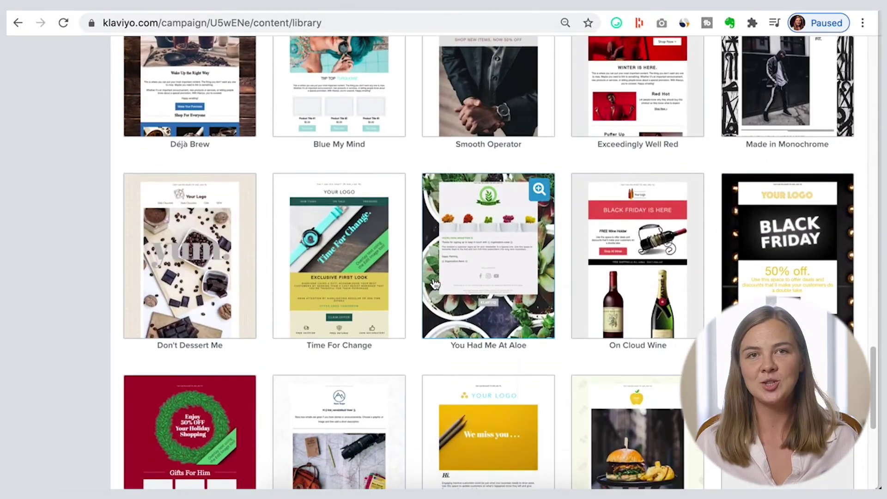
pyautogui.scroll(20, 434, 283)
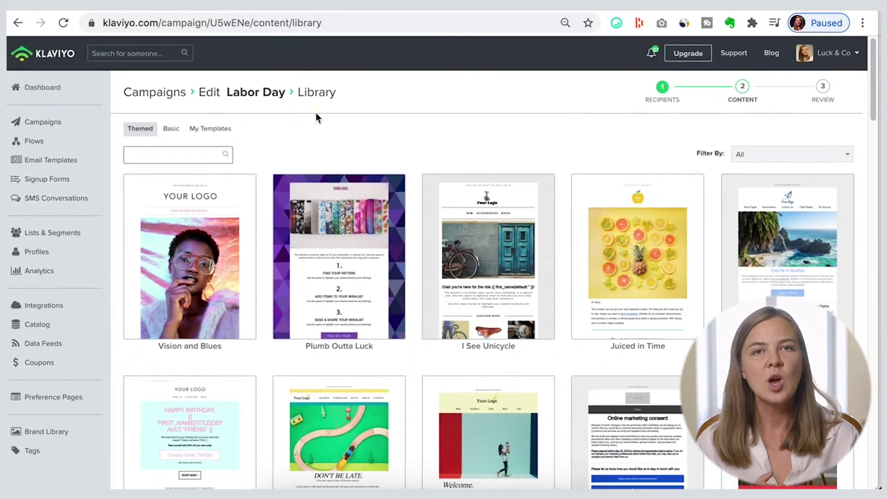
# Look through the Basic column layouts and the saved designs in My Templates
pyautogui.click(173, 131)
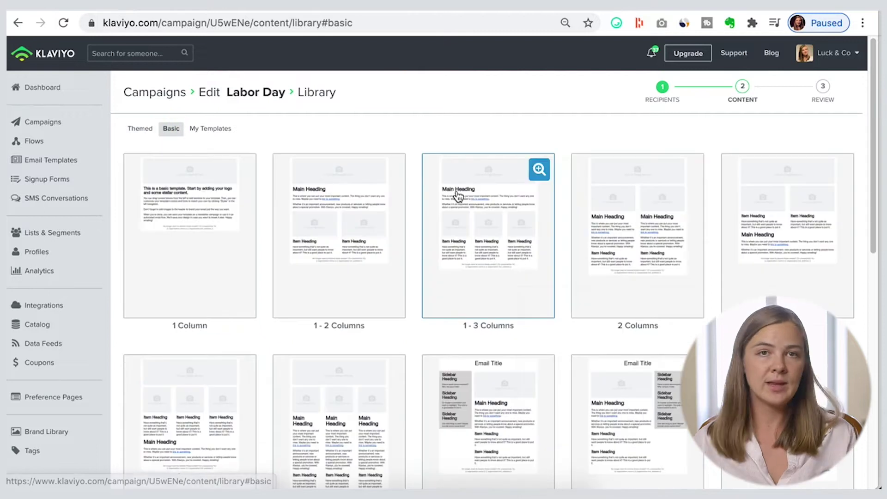
pyautogui.scroll(-10, 415, 311)
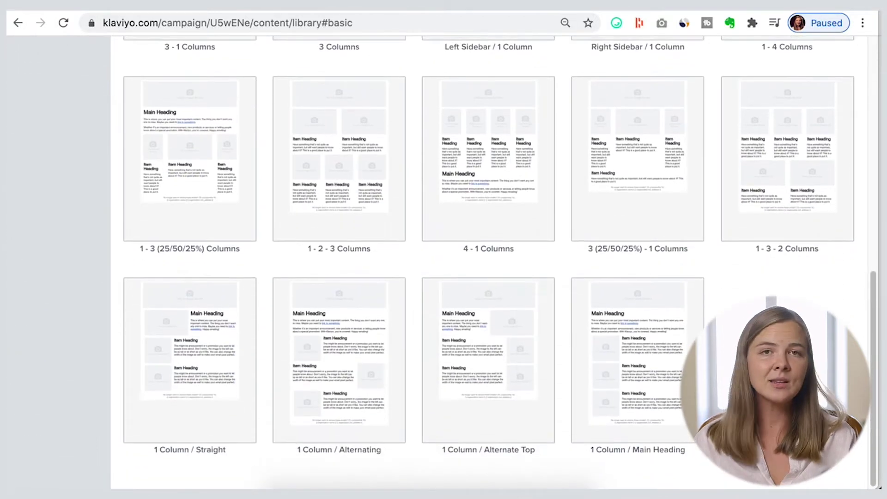
pyautogui.scroll(10, 245, 140)
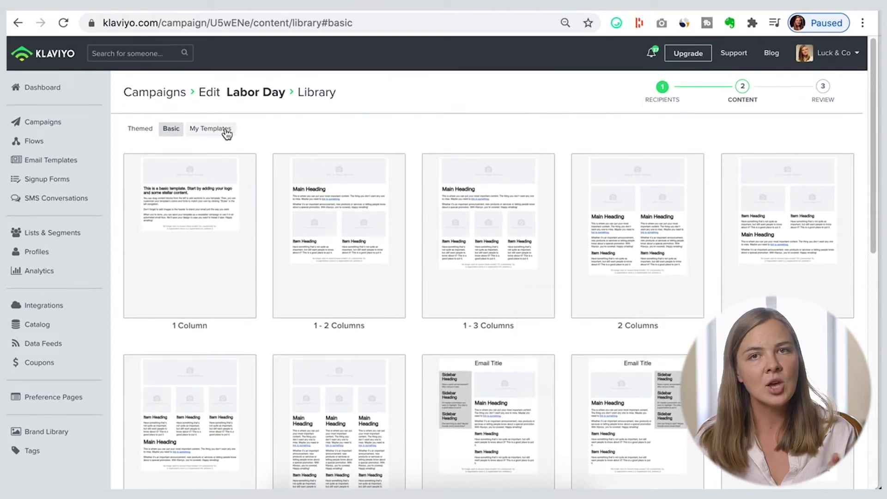
pyautogui.click(222, 133)
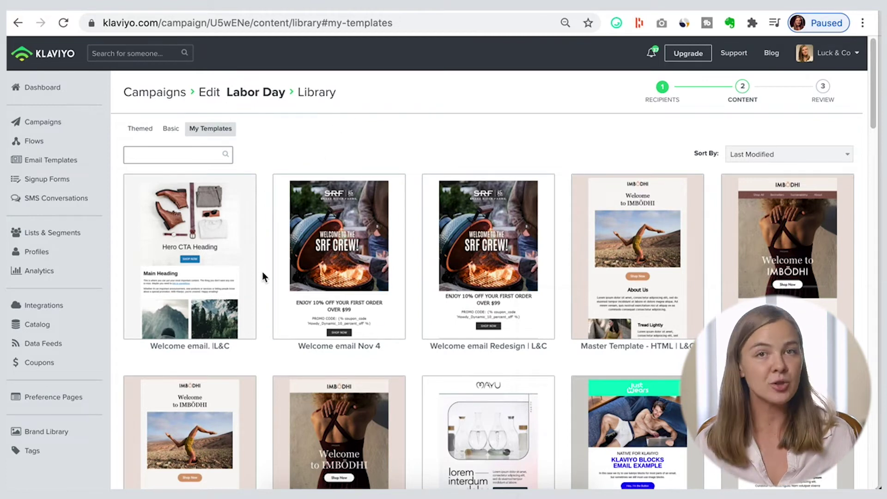
pyautogui.scroll(-4, 262, 275)
pyautogui.scroll(-20, 264, 276)
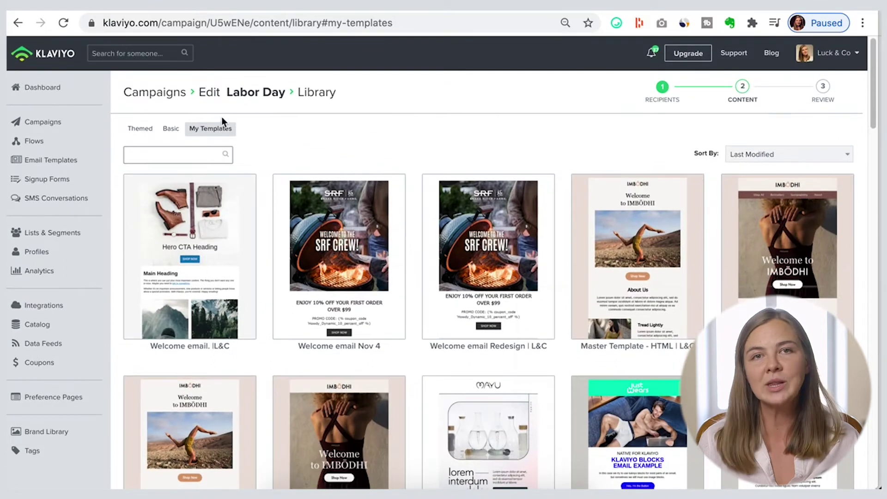
# Choose the Themed template I See Unicycle for the Labor Day email
pyautogui.click(135, 134)
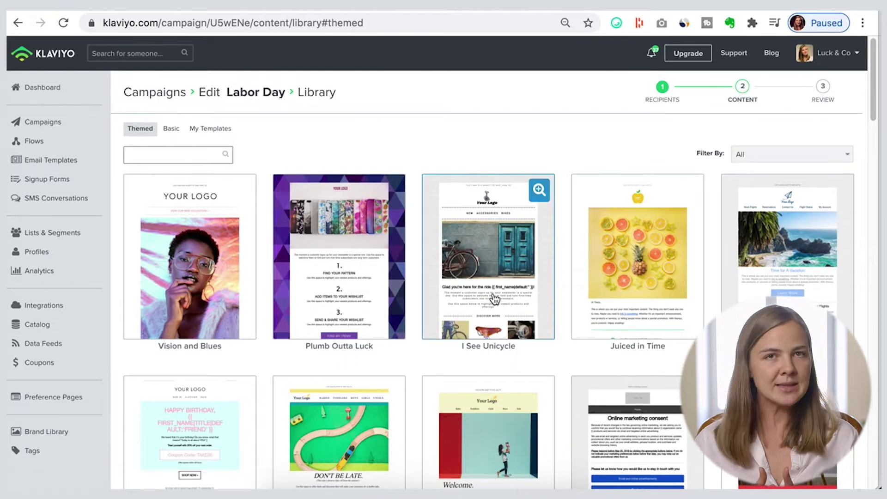
pyautogui.click(486, 324)
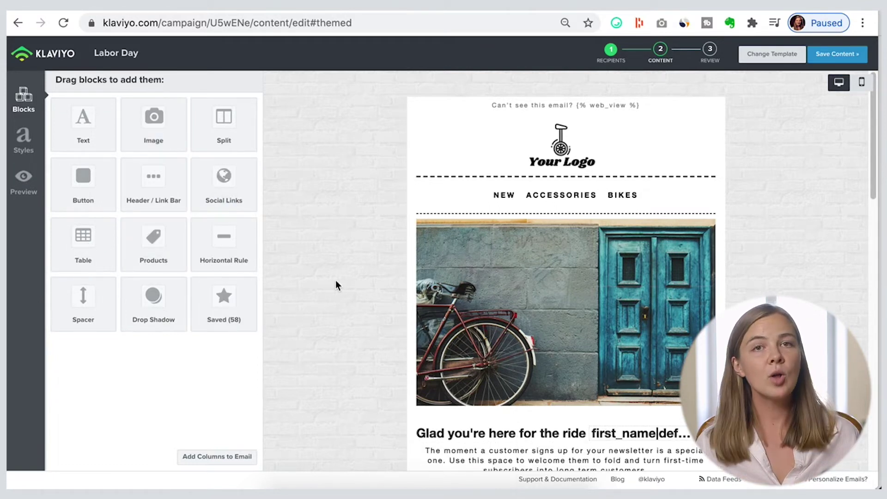
pyautogui.scroll(-2, 336, 283)
pyautogui.scroll(2, 336, 280)
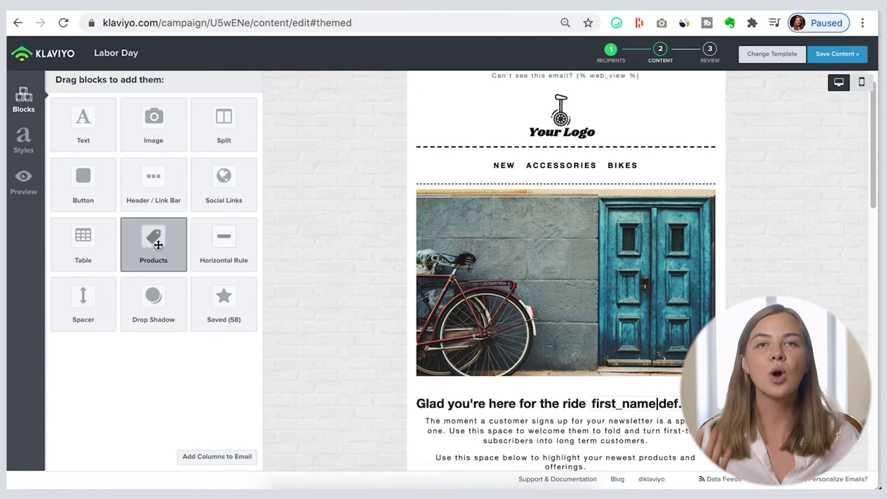
# Add a Products block below the bicycle image and populate it from the SHOP_POPULAR_ALL_CATEGORIES feed
pyautogui.moveTo(163, 257); pyautogui.dragTo(447, 382)
pyautogui.scroll(-1, 453, 386)
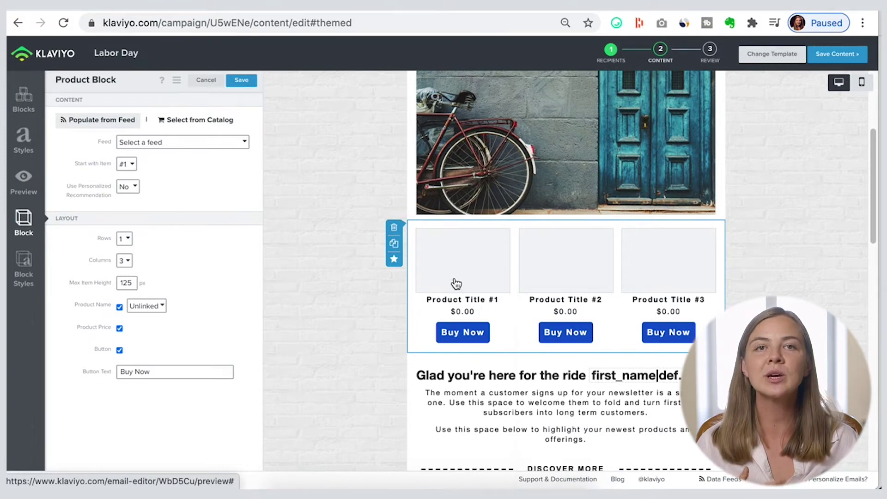
pyautogui.click(223, 145)
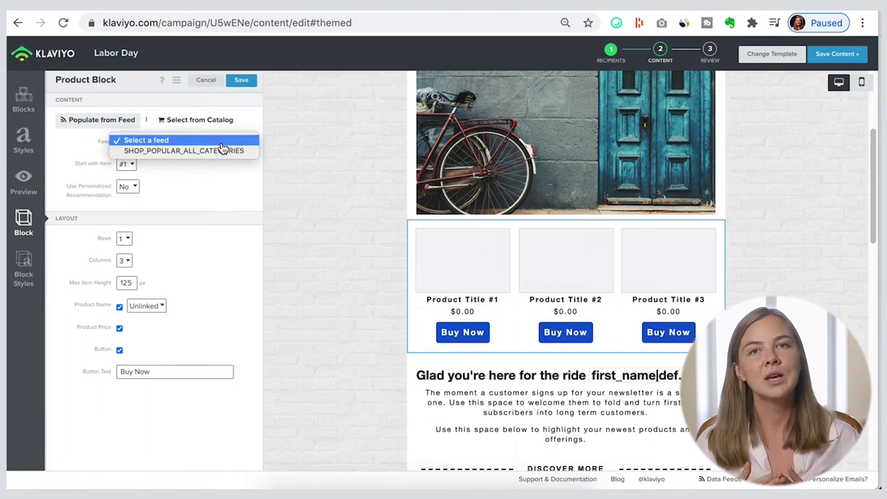
pyautogui.click(250, 151)
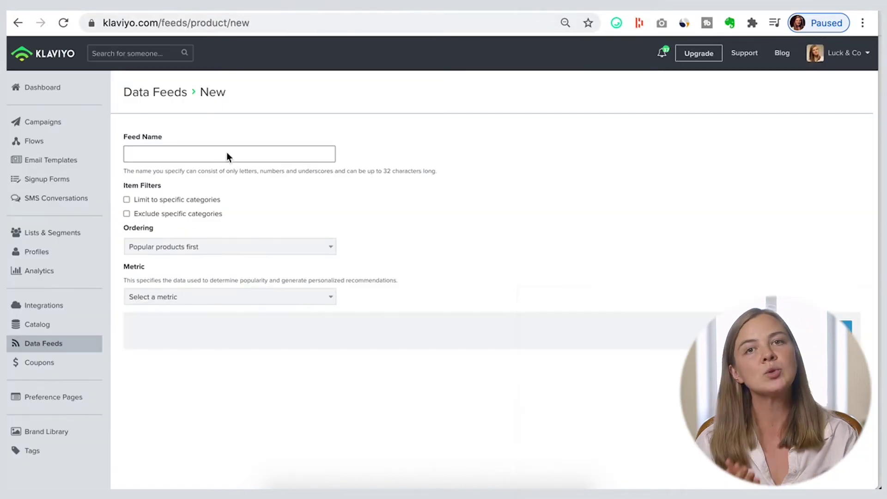
# Open the account's data feeds and view the form for adding a product feed
pyautogui.click(46, 344)
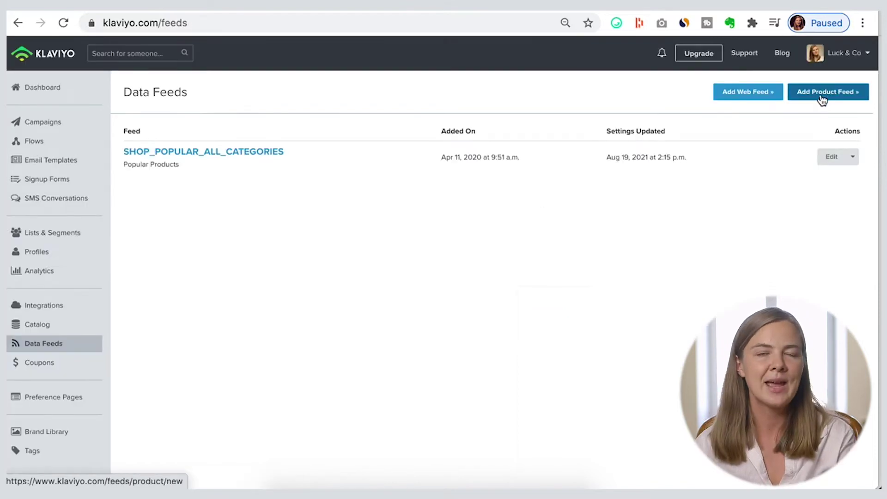
pyautogui.click(822, 99)
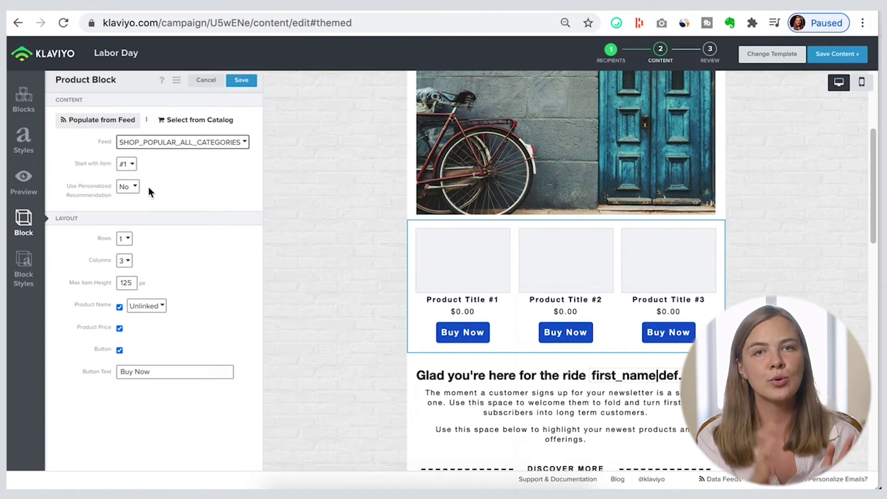
# Turn on personalized recommendations for the product block
pyautogui.click(128, 186)
pyautogui.click(139, 200)
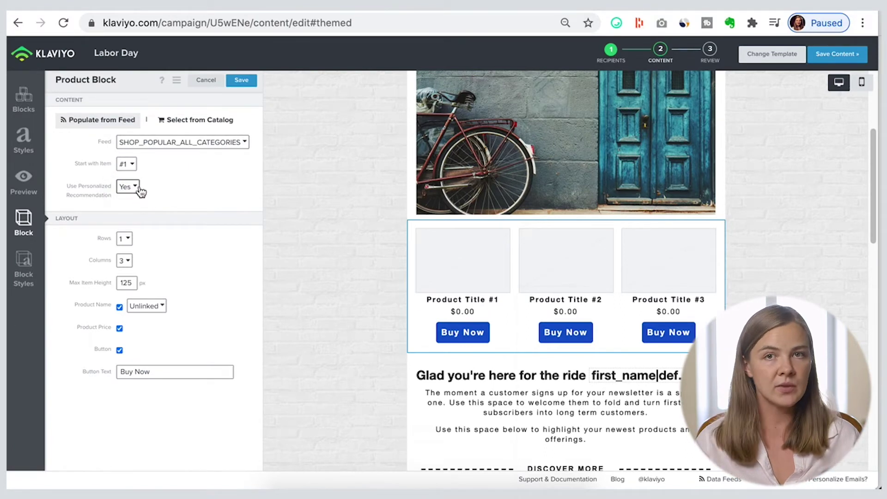
pyautogui.click(134, 188)
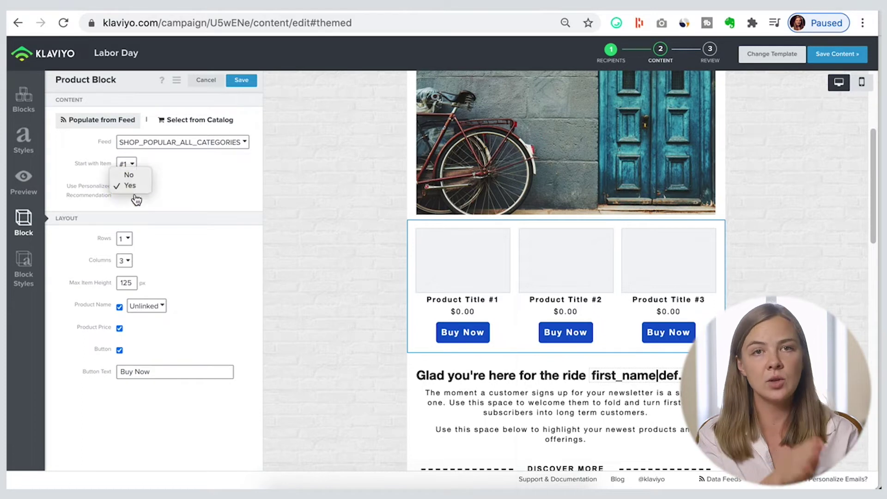
pyautogui.click(193, 183)
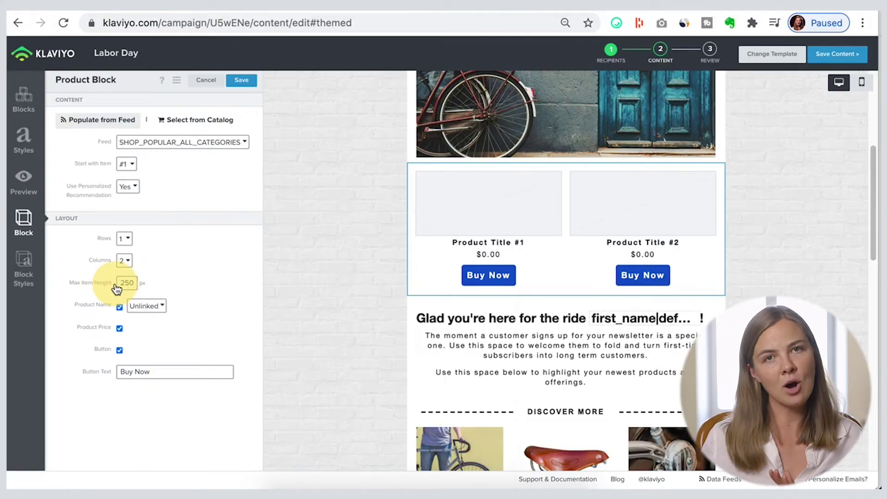
# Set the product block to 2 rows, change its button text to "SHOP NOW", and save the block
pyautogui.click(125, 239)
pyautogui.click(126, 251)
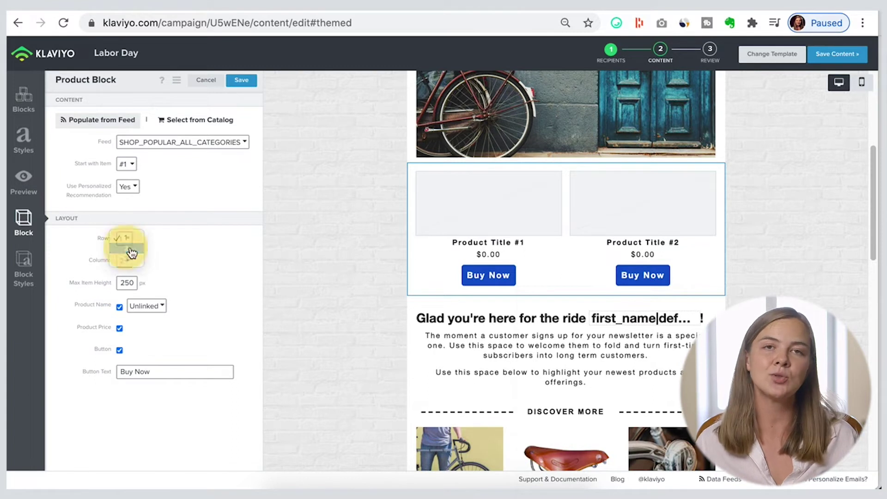
pyautogui.tripleClick(130, 371)
pyautogui.write('Ы')
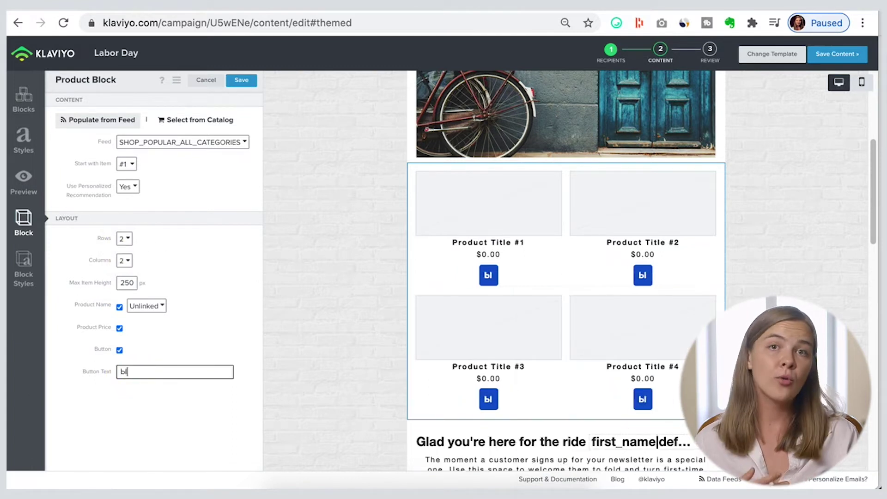
pyautogui.write('РЩЗ ТЩSHOP NOW')
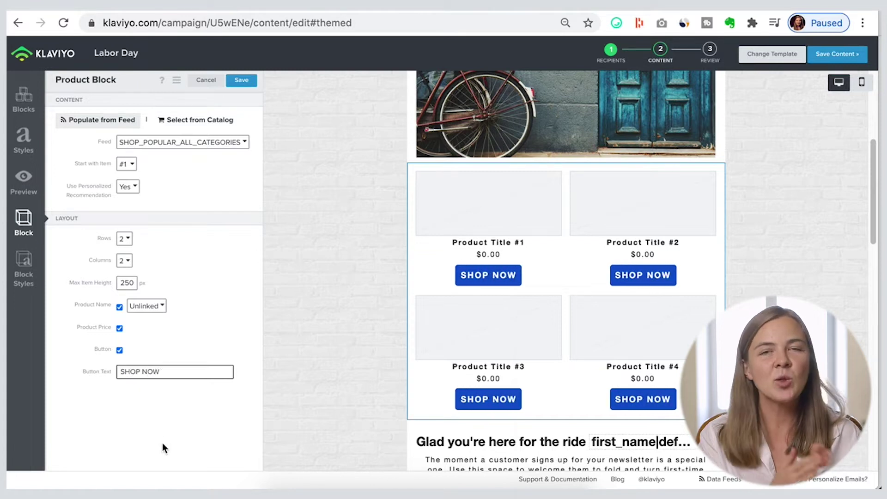
pyautogui.click(240, 80)
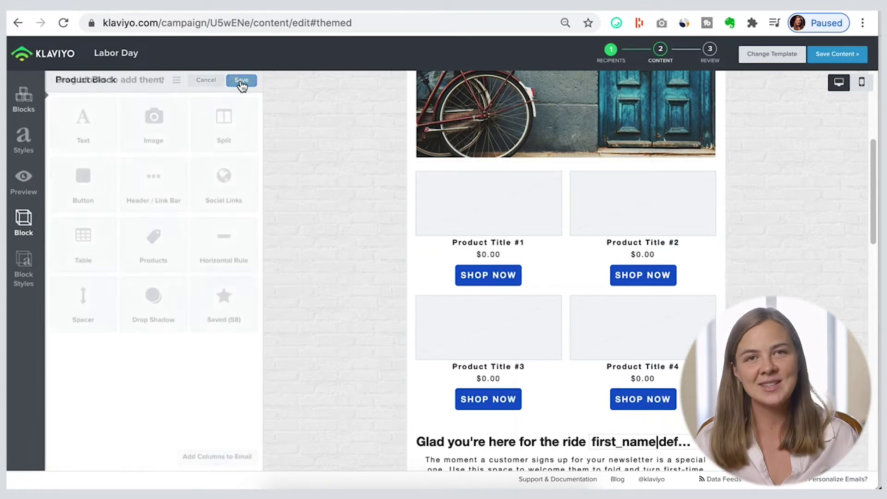
# Review the email's global text, link and heading styles, including the Heading 2 font choices, and save the styles
pyautogui.scroll(-4, 637, 340)
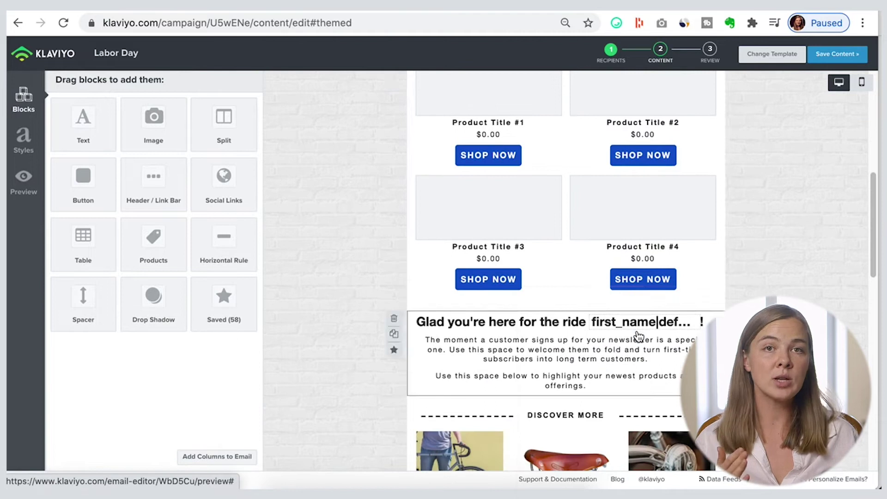
pyautogui.scroll(-7, 712, 265)
pyautogui.scroll(12, 712, 264)
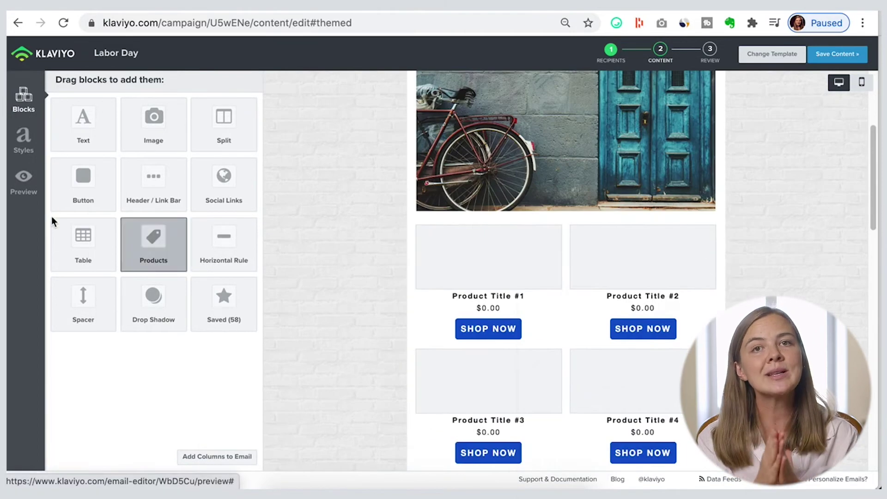
pyautogui.click(23, 139)
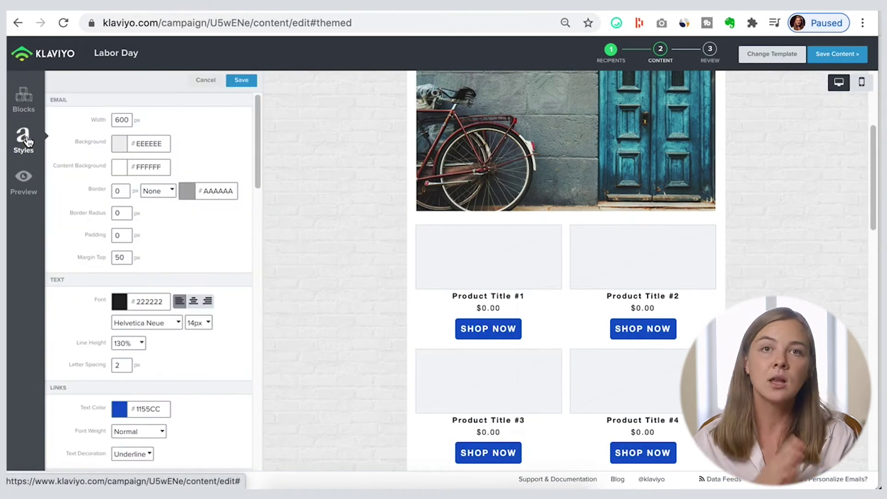
pyautogui.scroll(-6, 119, 257)
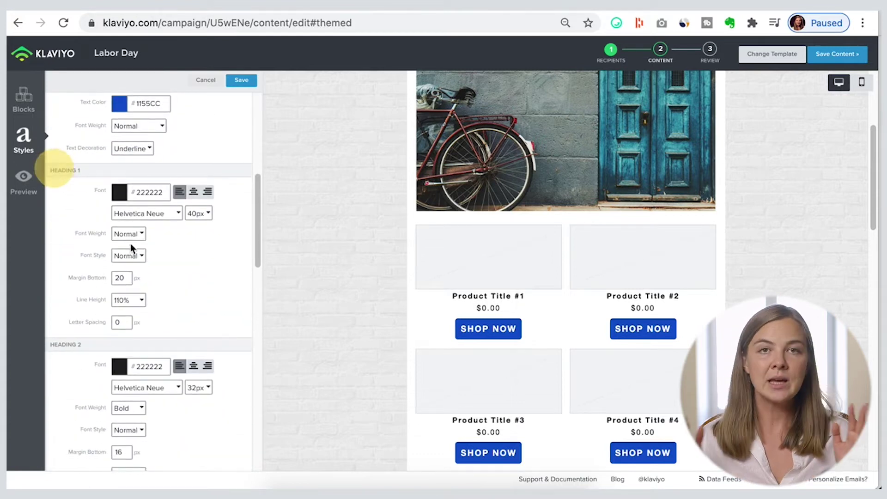
pyautogui.scroll(-3, 155, 270)
pyautogui.click(154, 255)
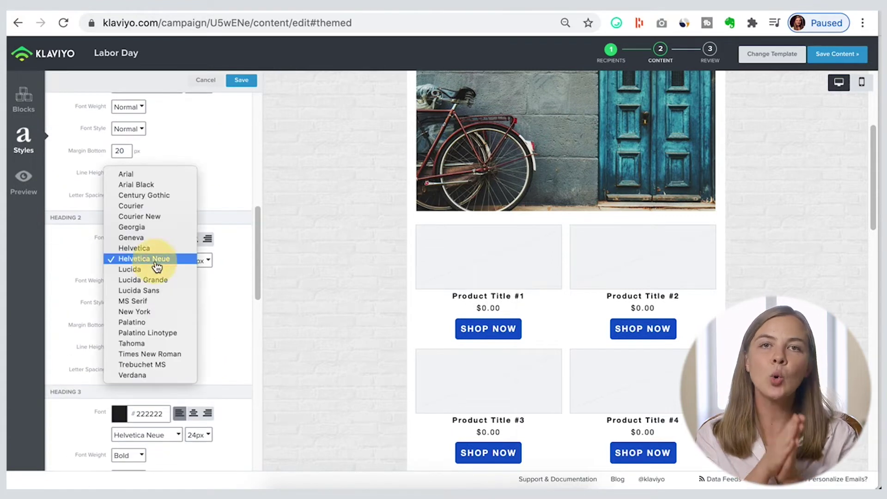
pyautogui.click(164, 264)
pyautogui.scroll(10, 177, 331)
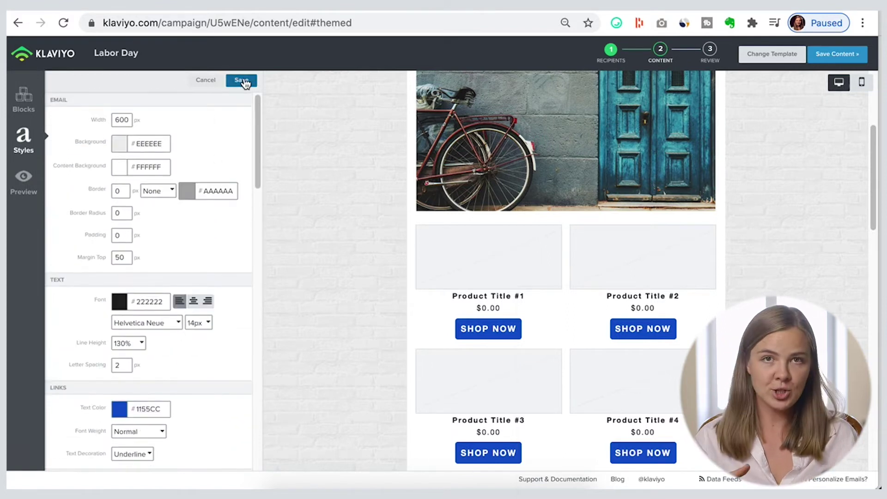
pyautogui.click(242, 81)
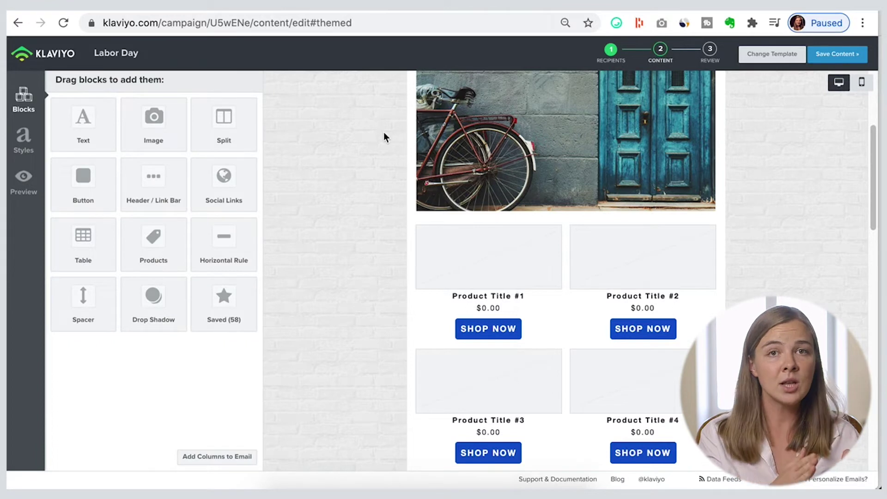
# Inspect the first-name greeting and formatting options in the "Glad you're here for the ride" text block, leaving the block unchanged
pyautogui.scroll(-10, 429, 303)
pyautogui.scroll(3, 500, 254)
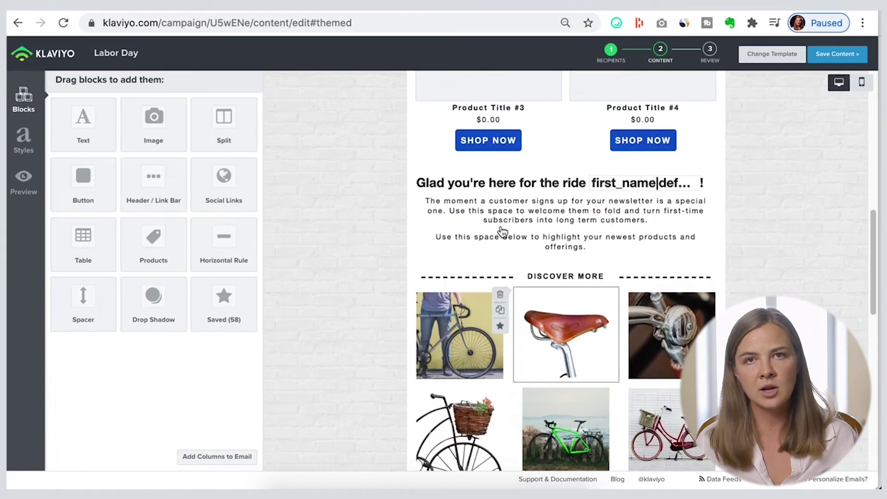
pyautogui.click(497, 228)
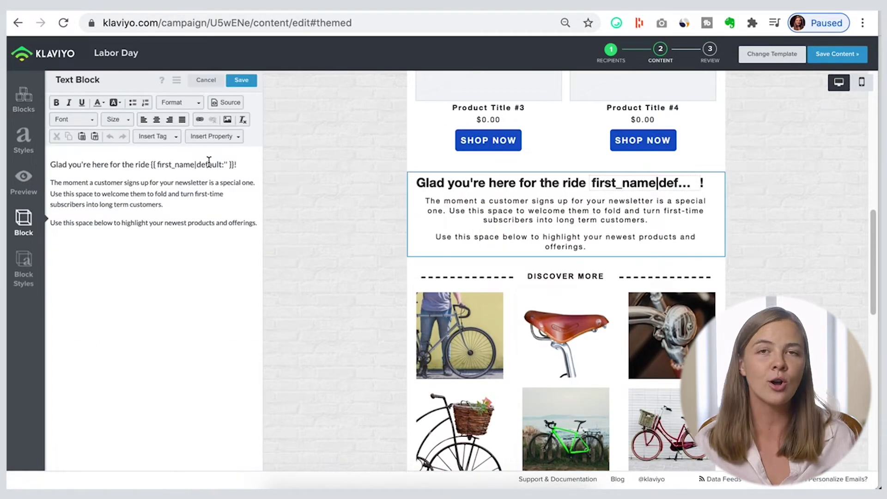
pyautogui.tripleClick(182, 164)
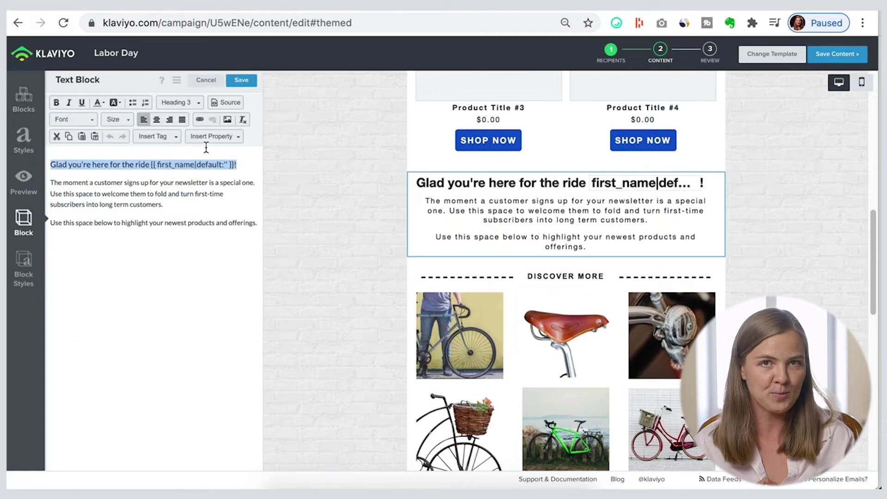
pyautogui.click(104, 103)
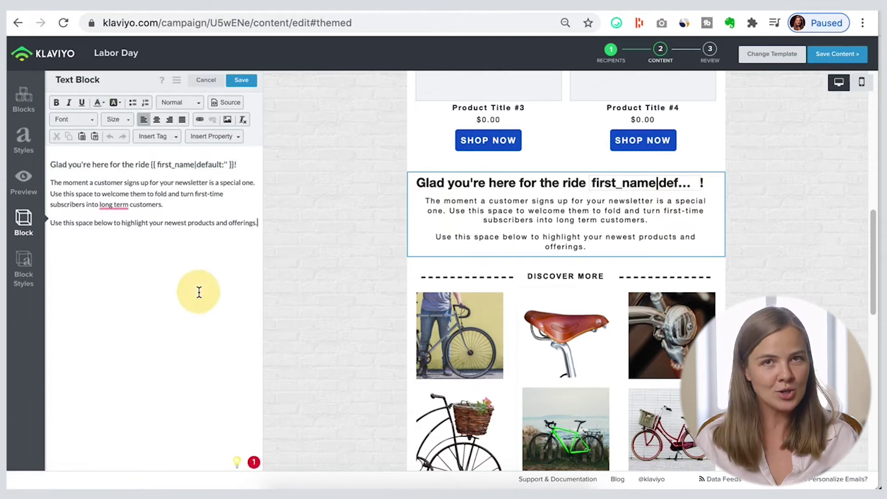
pyautogui.click(206, 80)
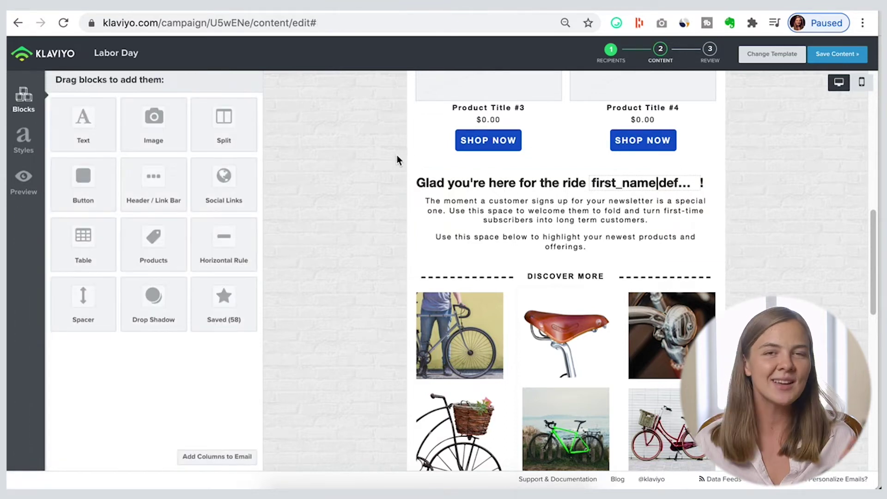
# Preview the email directly in Klaviyo, examine the recommended products and personalized greeting, and check the option to send the preview as an email
pyautogui.scroll(-4, 586, 222)
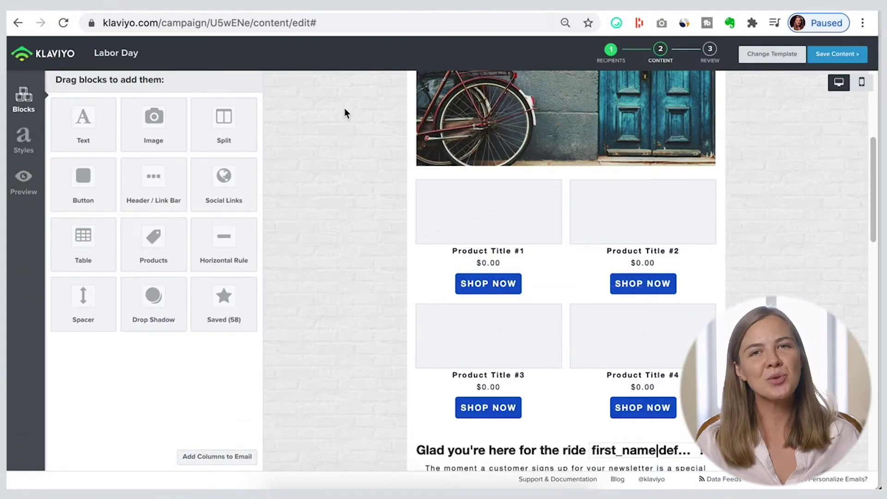
pyautogui.click(30, 191)
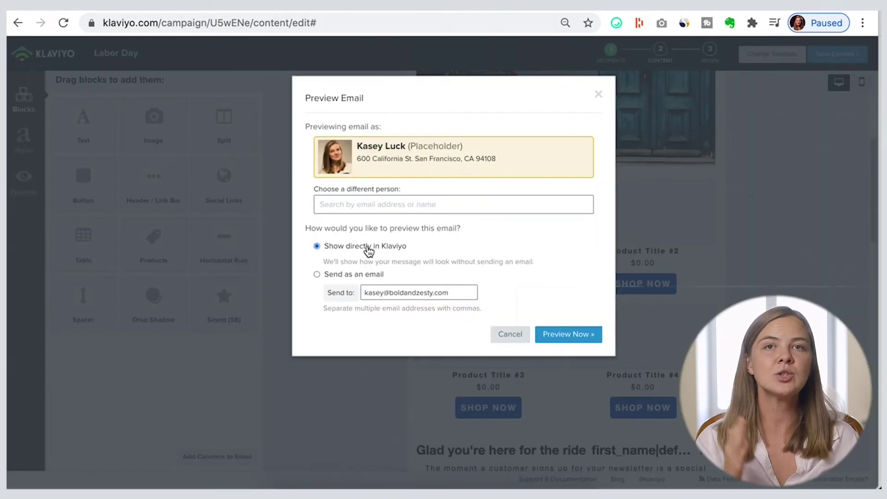
pyautogui.moveTo(414, 255); pyautogui.dragTo(320, 248)
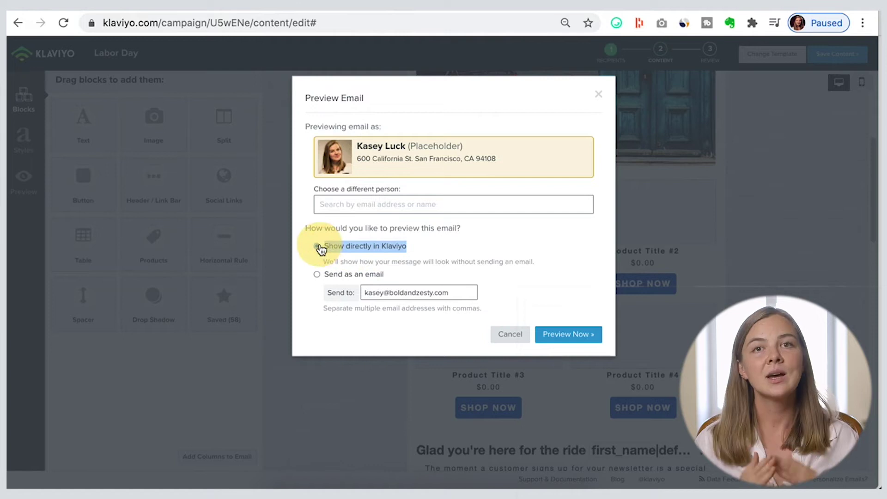
pyautogui.click(562, 333)
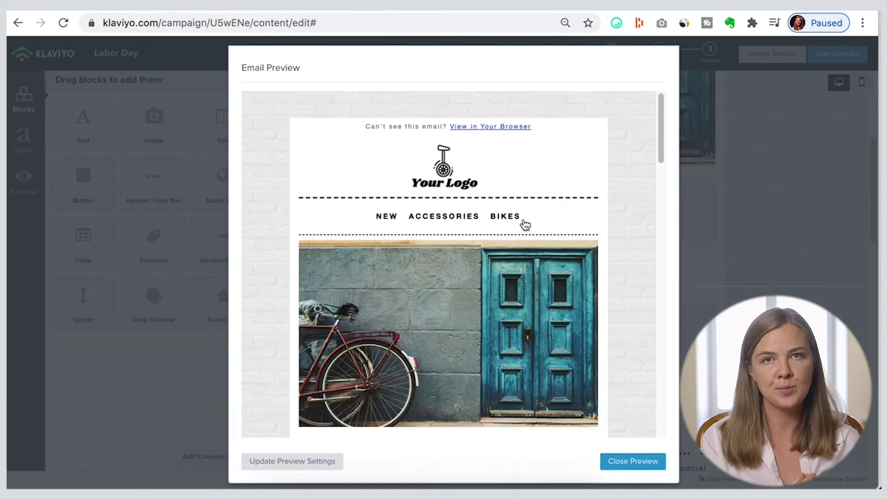
pyautogui.scroll(-2, 522, 217)
pyautogui.scroll(-5, 524, 225)
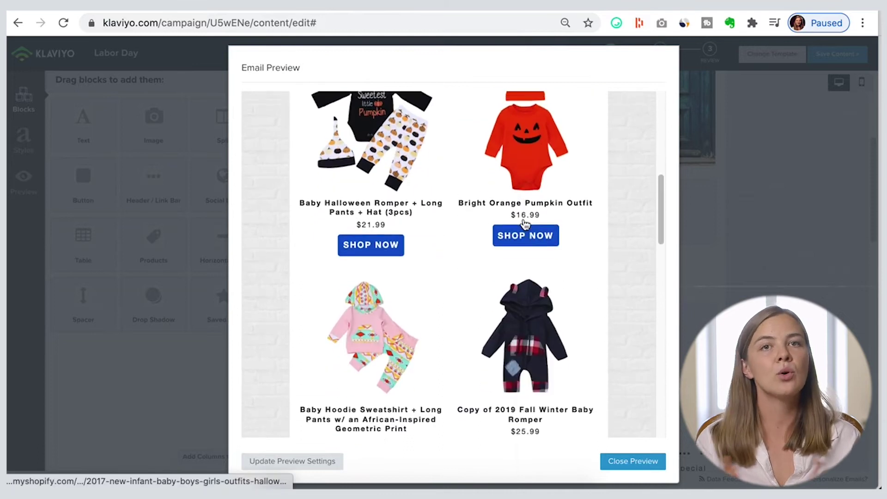
pyautogui.scroll(-5, 553, 313)
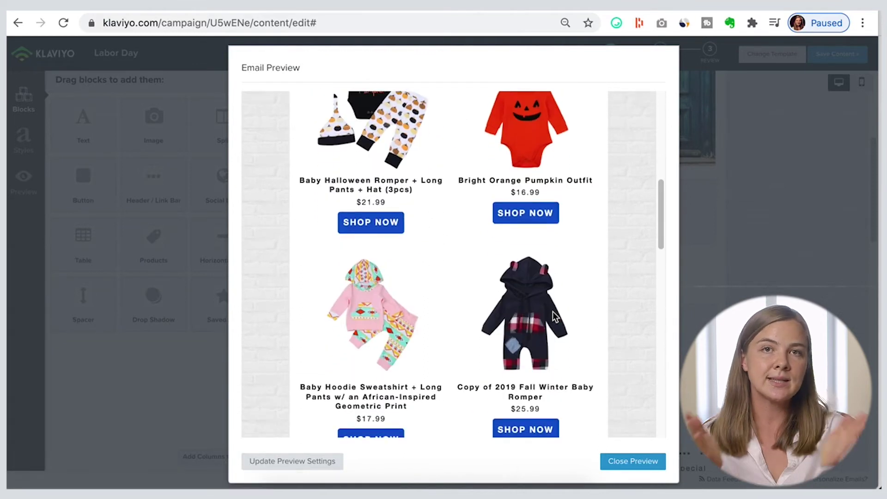
pyautogui.scroll(-1, 552, 312)
pyautogui.moveTo(553, 313); pyautogui.dragTo(295, 276)
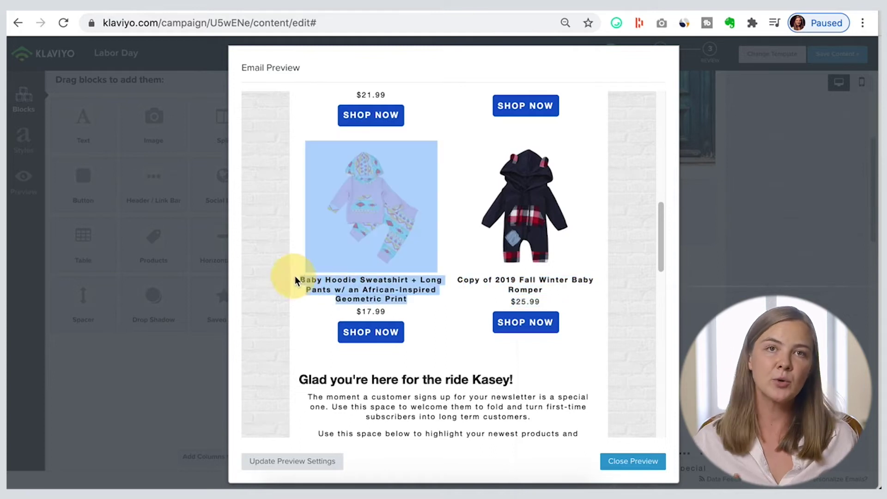
pyautogui.click(270, 291)
pyautogui.scroll(-15, 307, 324)
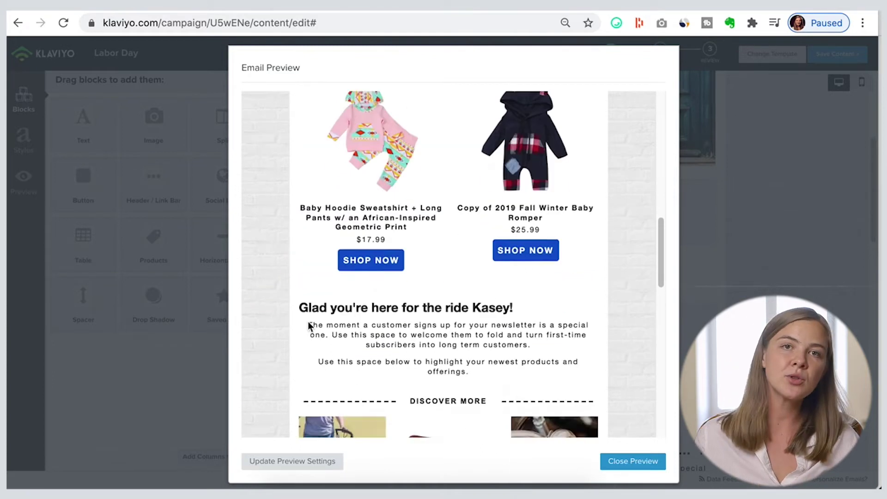
pyautogui.click(277, 461)
pyautogui.click(370, 276)
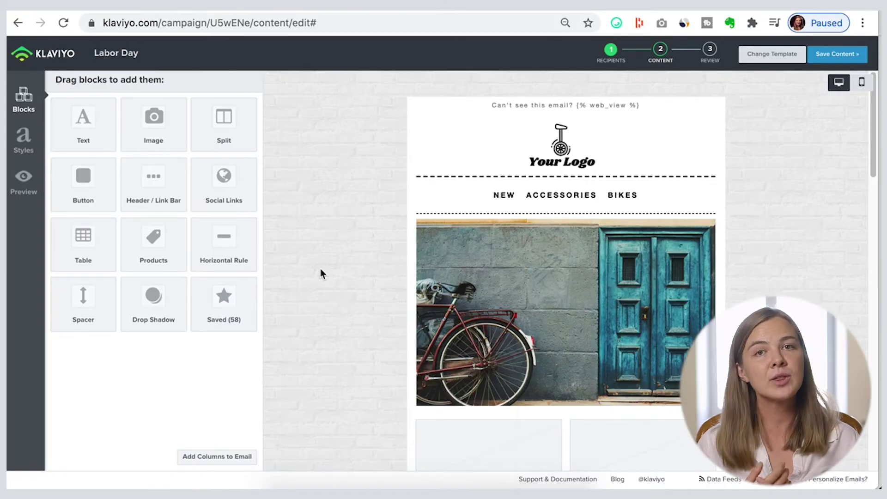
# Delete the "Can't see this email?" web-view block above the logo and save the email content
pyautogui.click(393, 108)
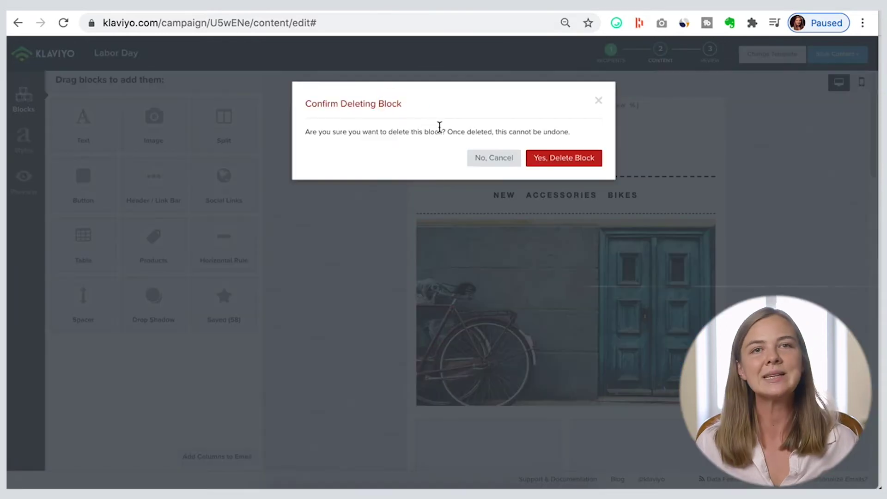
pyautogui.click(547, 159)
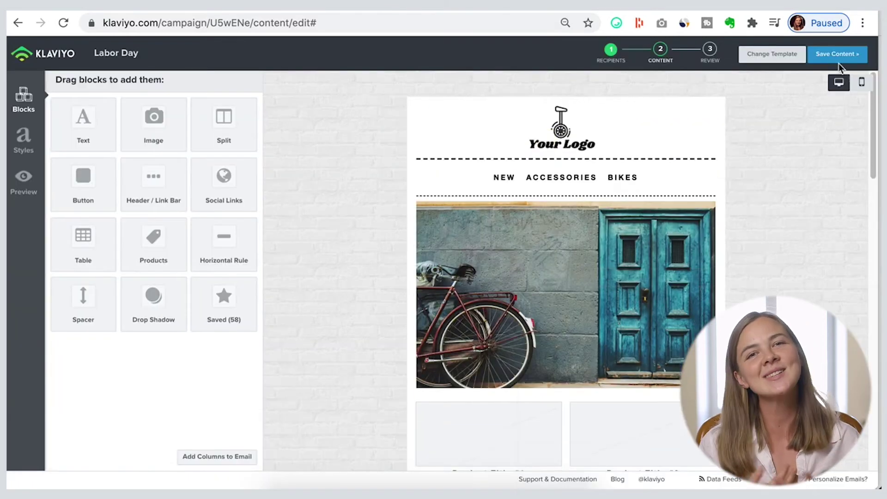
pyautogui.click(832, 56)
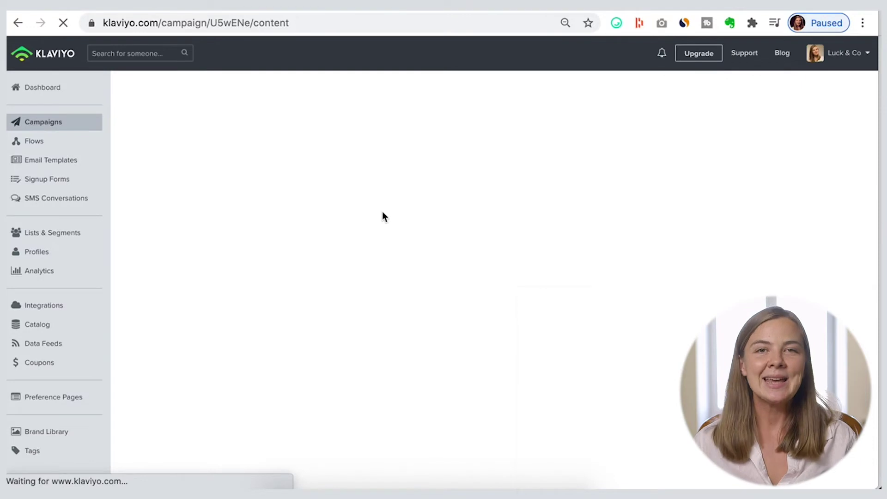
# Replace the part before the @ in the sender email address with "info"
pyautogui.click(291, 276)
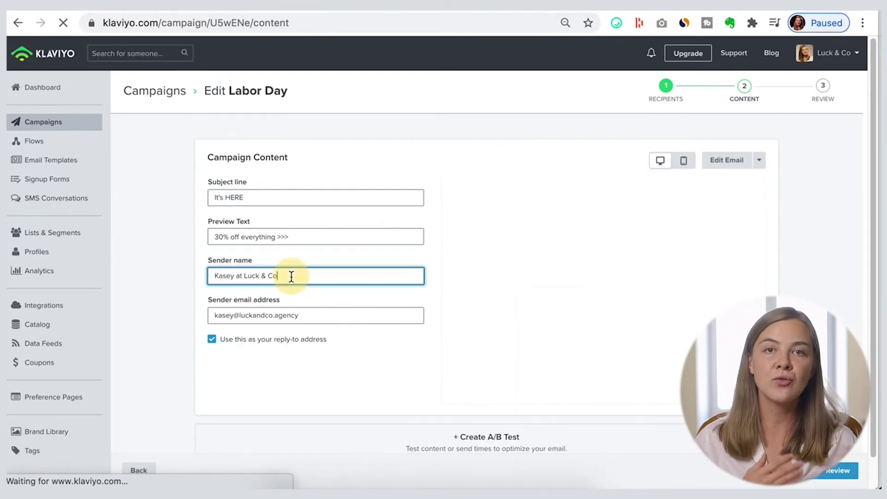
pyautogui.moveTo(232, 316); pyautogui.dragTo(195, 316)
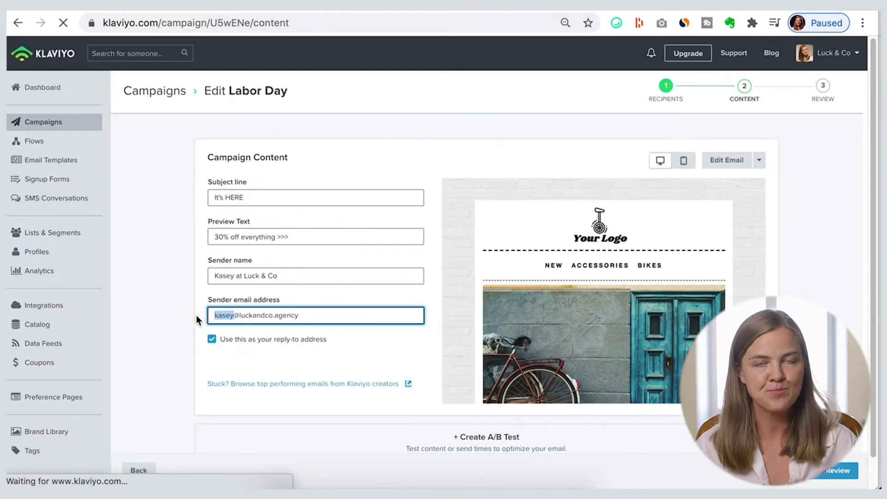
pyautogui.write('info')
pyautogui.click(180, 303)
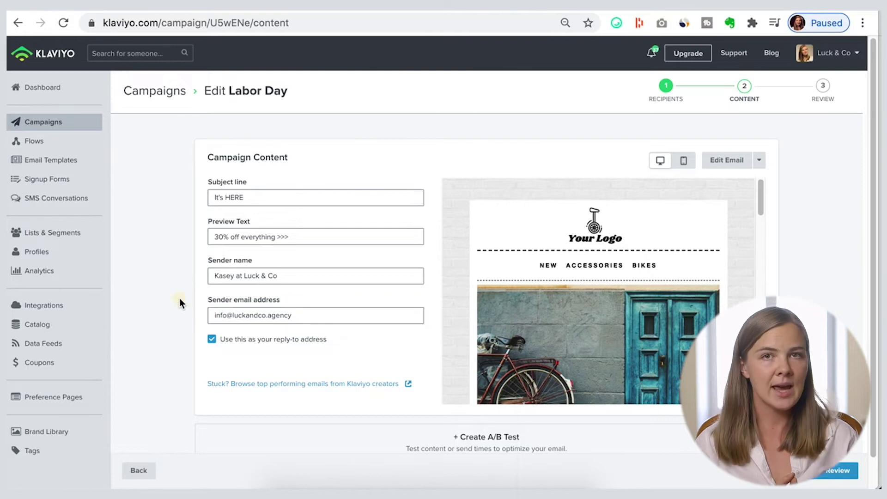
# Examine the A/B test option and the campaign's pre-send review checklist
pyautogui.scroll(-1, 190, 275)
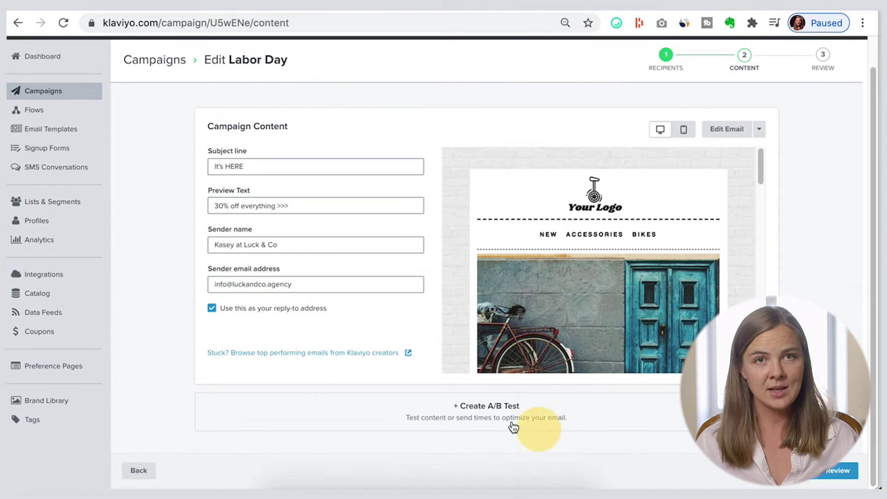
pyautogui.moveTo(526, 428); pyautogui.dragTo(440, 400)
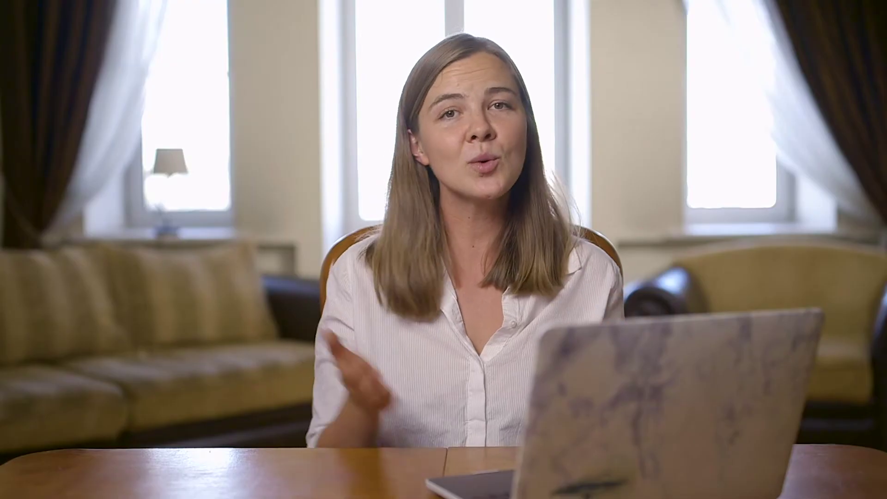
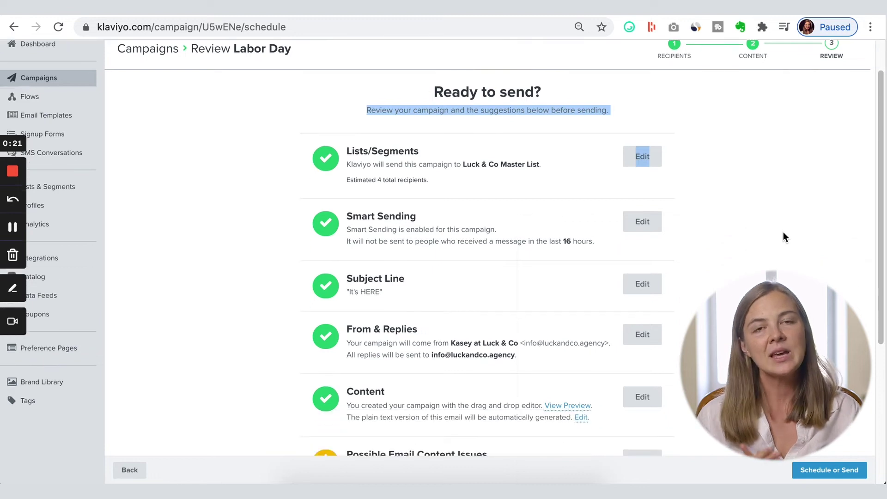
pyautogui.moveTo(460, 310); pyautogui.dragTo(354, 294)
pyautogui.moveTo(541, 249); pyautogui.dragTo(458, 250)
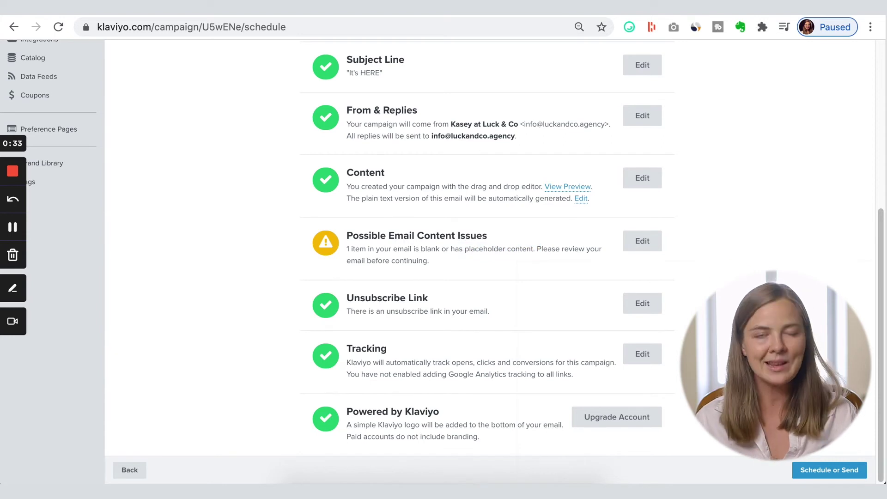
# Open the campaign's sending strategy options, check Send Now, and choose Schedule
pyautogui.click(807, 470)
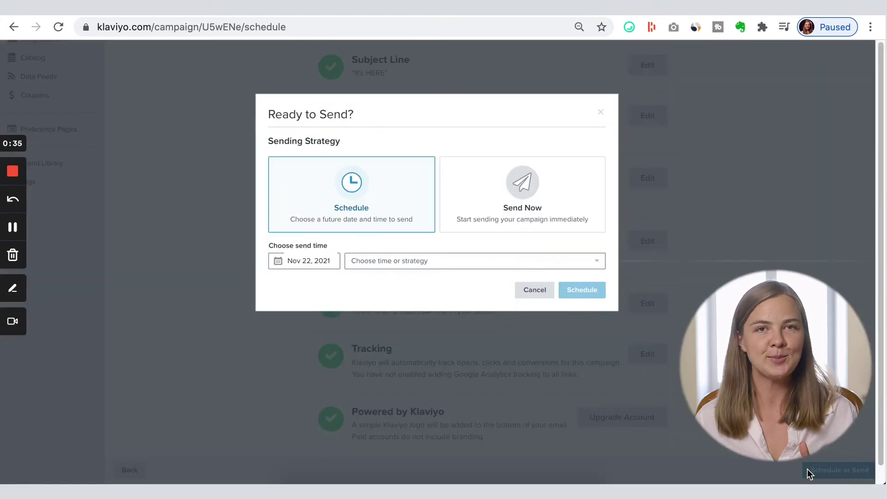
pyautogui.click(503, 226)
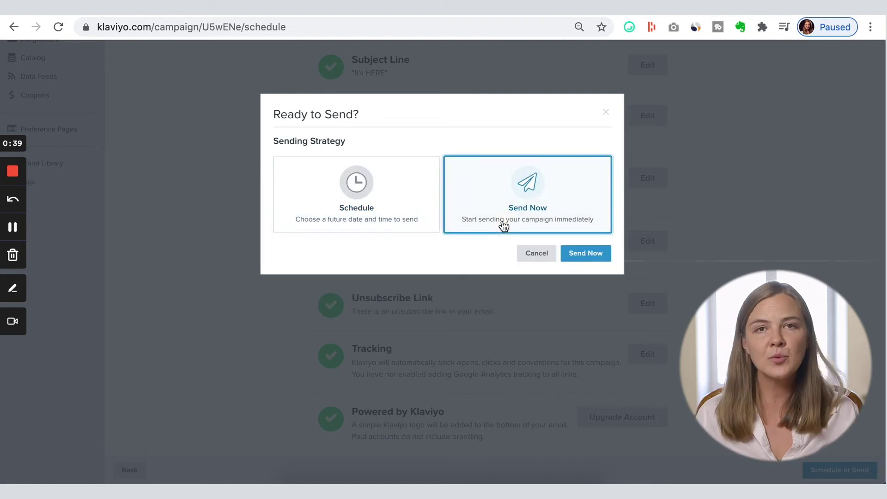
pyautogui.click(377, 224)
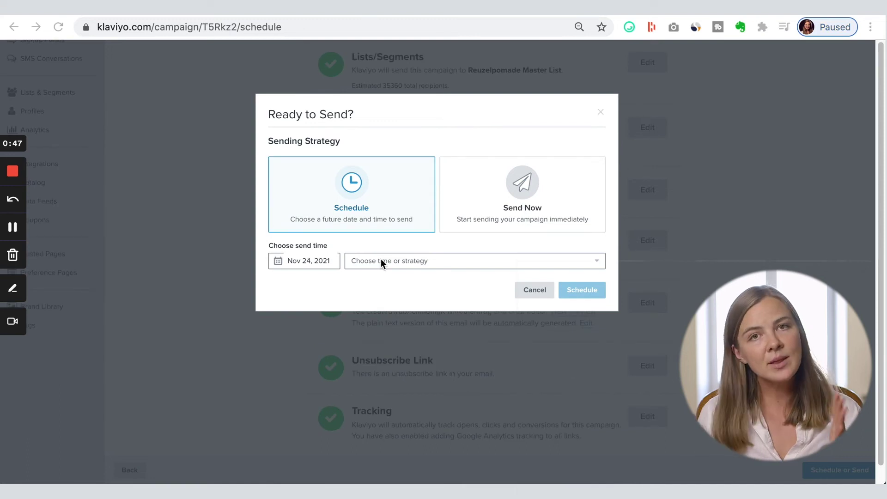
# Set the scheduled campaign's send time strategy to Smart Send Time
pyautogui.click(381, 261)
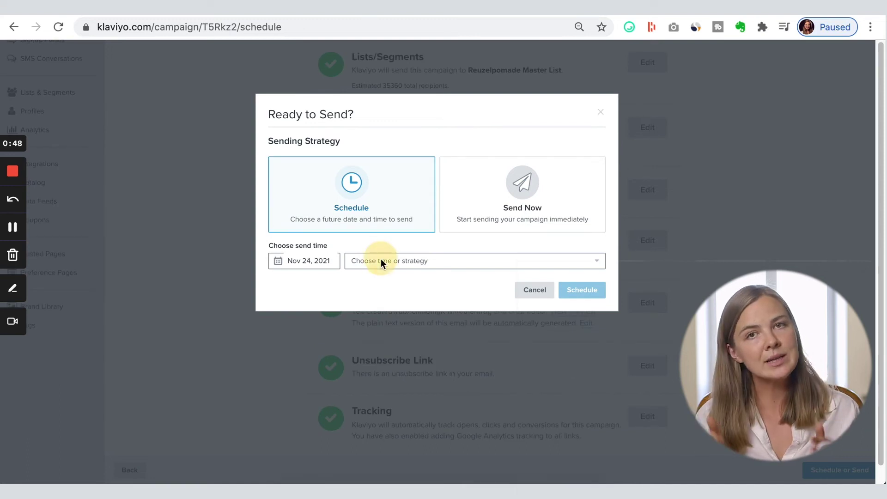
pyautogui.click(365, 264)
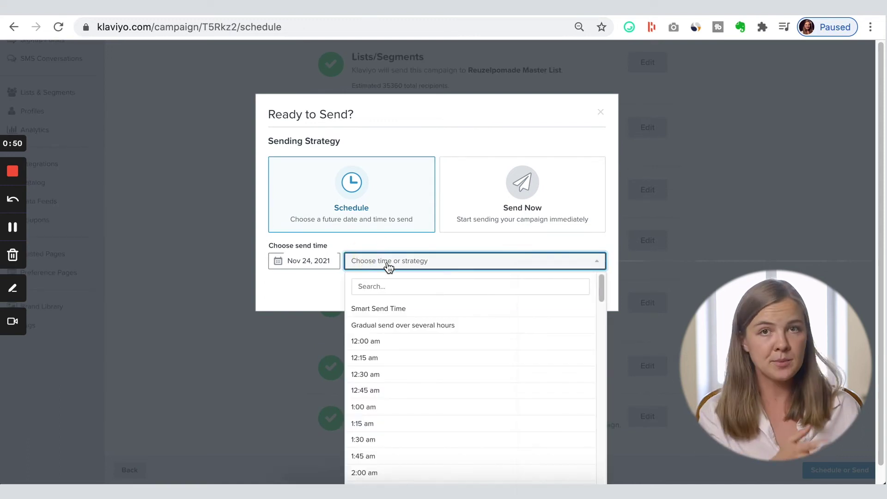
pyautogui.click(405, 309)
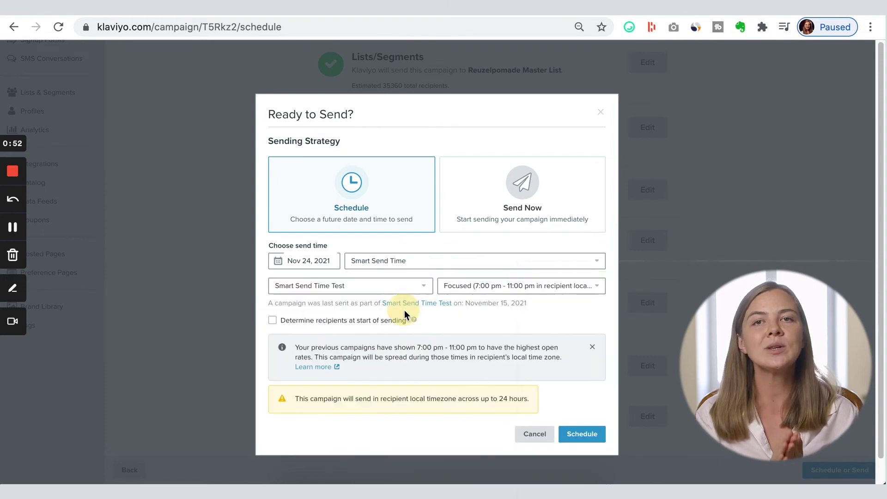
# Set the Smart Send Time mode to Exploratory (spread over 24 hours) and enable determining recipients at start of sending
pyautogui.click(500, 285)
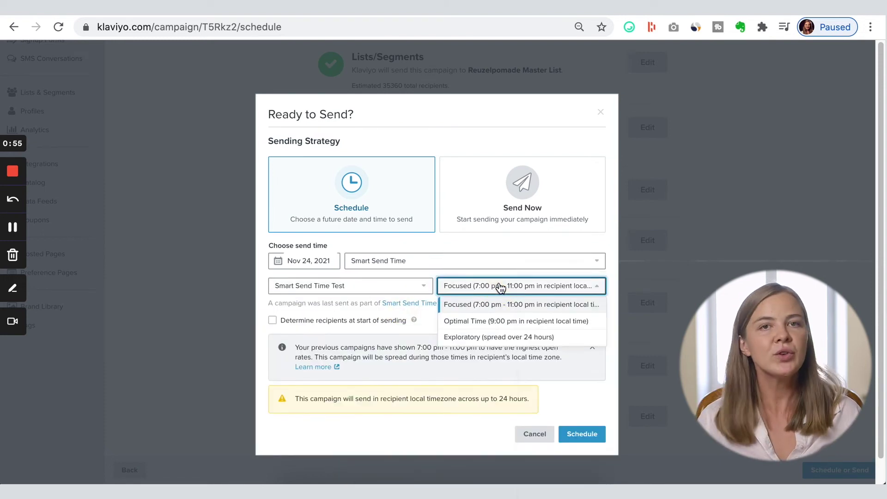
pyautogui.click(482, 337)
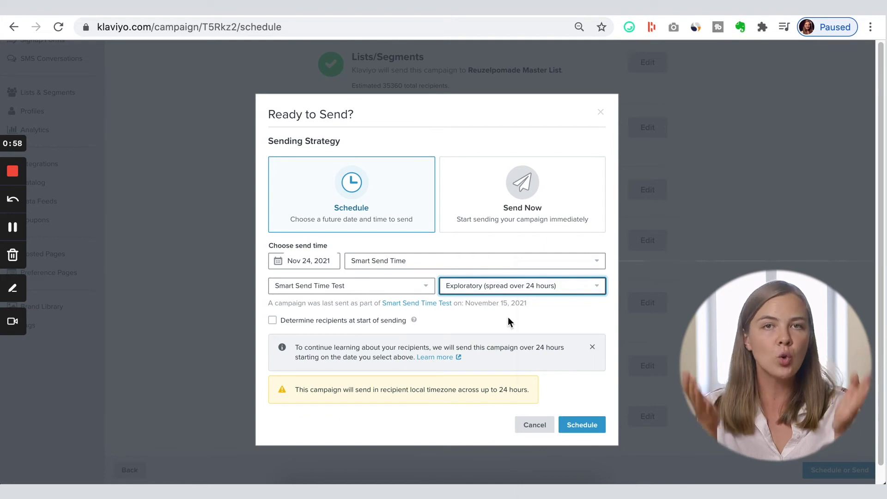
pyautogui.scroll(-1, 508, 318)
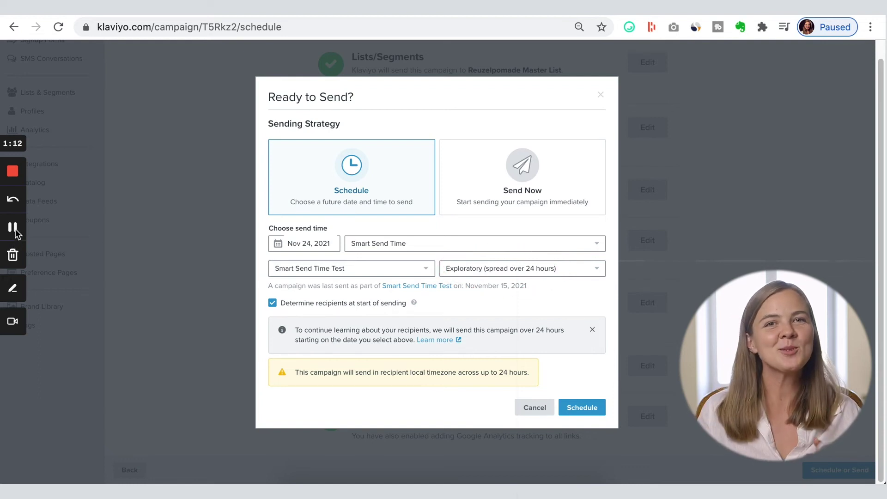
# Try the Focused (7:00 pm - 11:00 pm) and Optimal Time (9:00 pm) modes for Smart Send Time
pyautogui.click(483, 271)
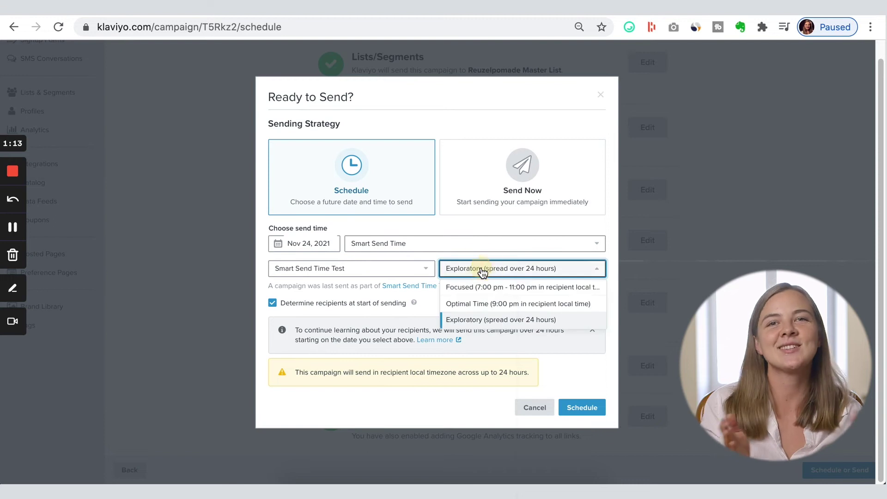
pyautogui.click(522, 287)
pyautogui.click(573, 271)
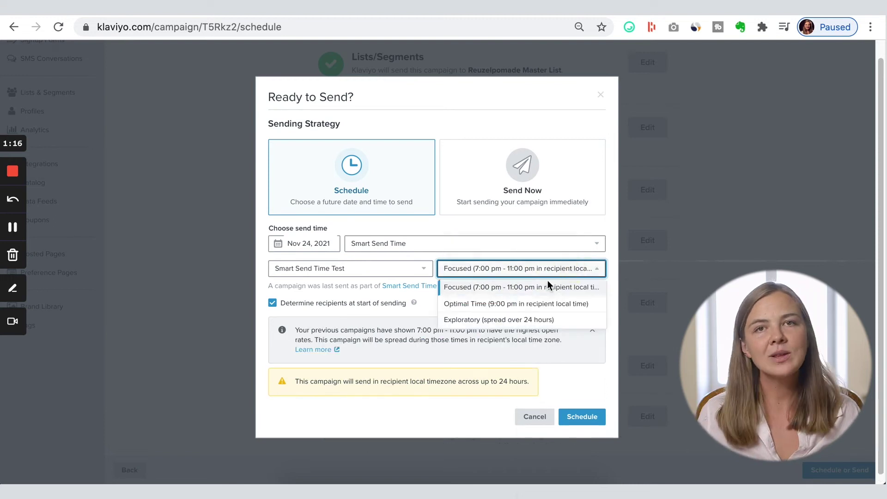
pyautogui.click(509, 305)
# Set the Smart Send Time mode to Focused (7:00 pm - 11:00 pm in recipient local time) and schedule the campaign
pyautogui.click(549, 273)
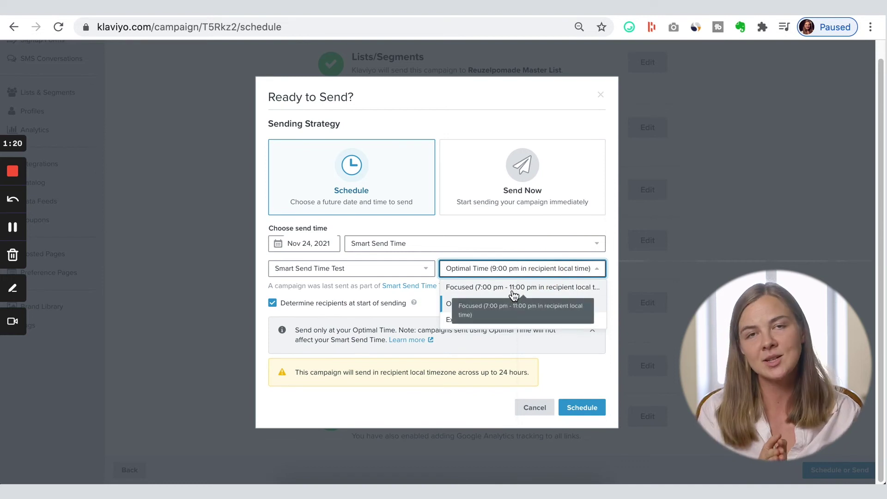
pyautogui.click(513, 291)
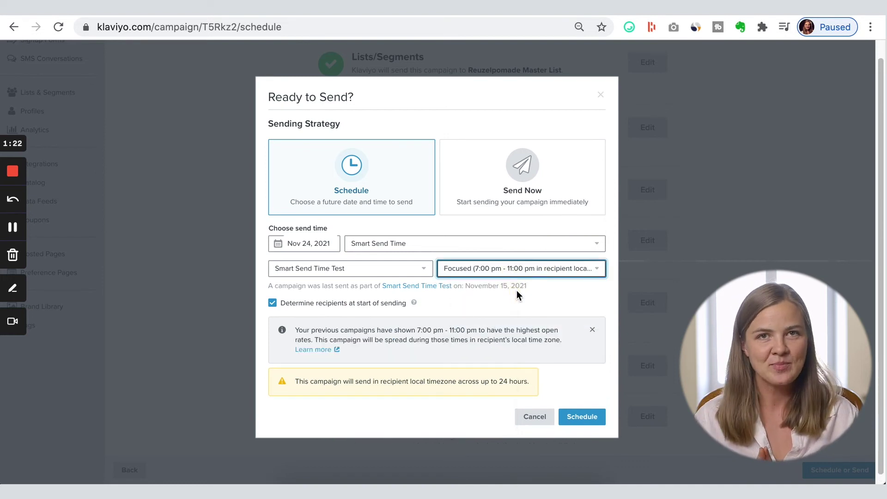
pyautogui.click(574, 422)
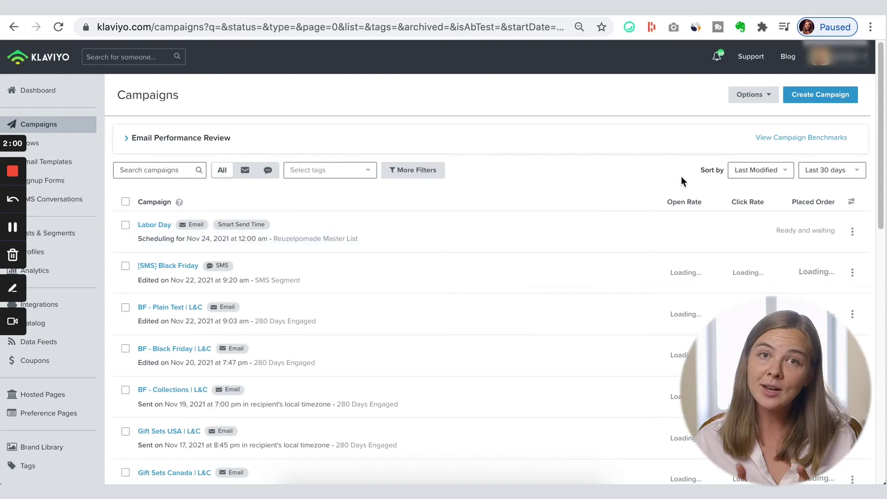
# Cancel the scheduled send of the Labor Day campaign in the campaign list and confirm the cancellation
pyautogui.scroll(-2, 681, 176)
pyautogui.moveTo(800, 180)
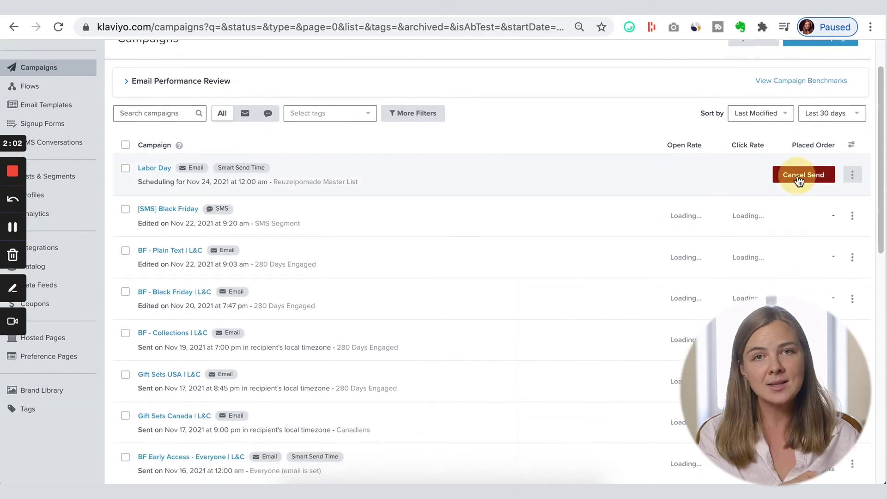
pyautogui.click(798, 178)
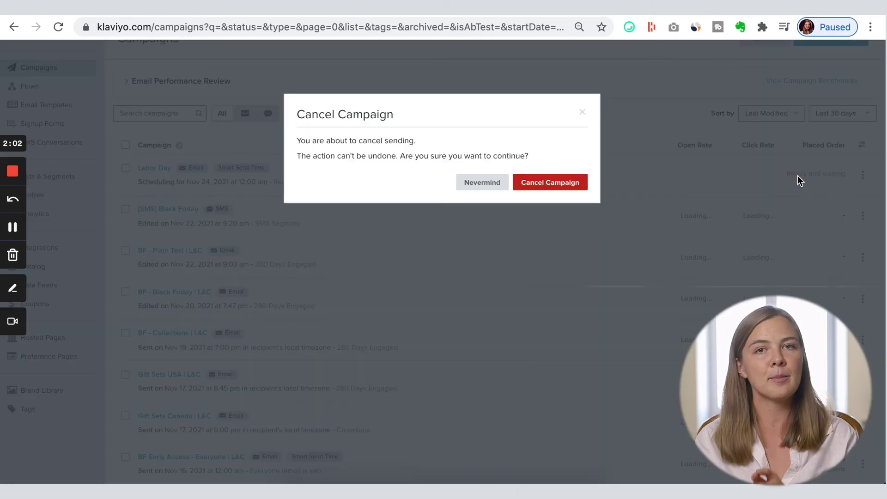
pyautogui.click(554, 183)
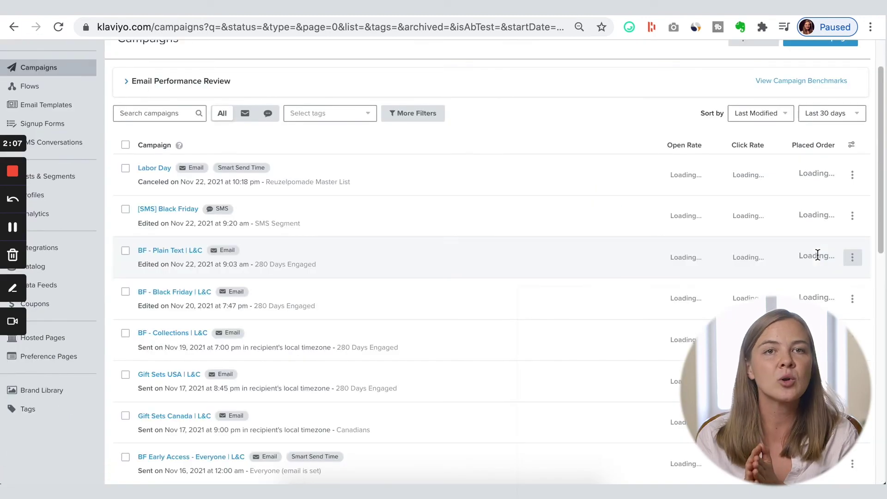
# Start cloning the canceled Labor Day campaign and open its clone name for editing
pyautogui.click(853, 179)
pyautogui.click(821, 198)
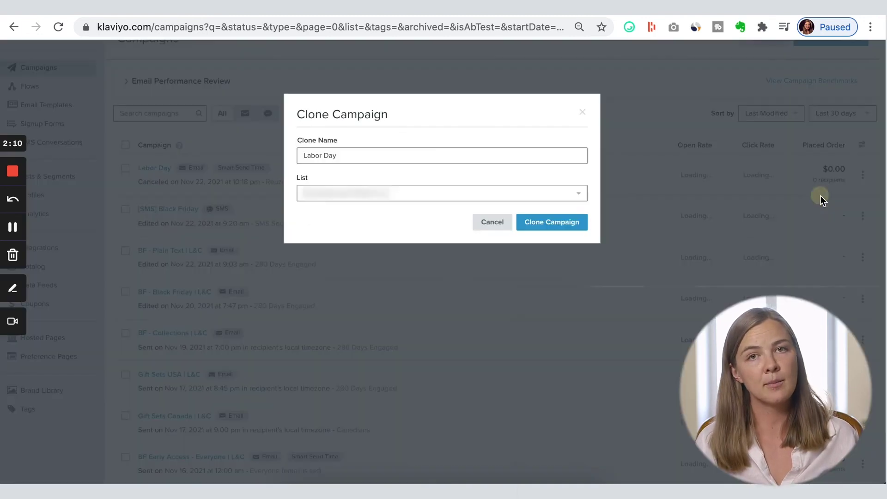
pyautogui.click(395, 150)
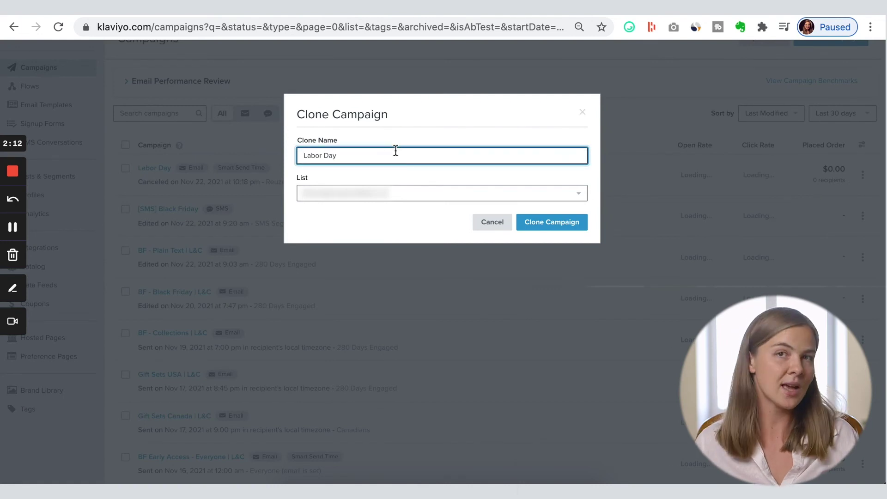